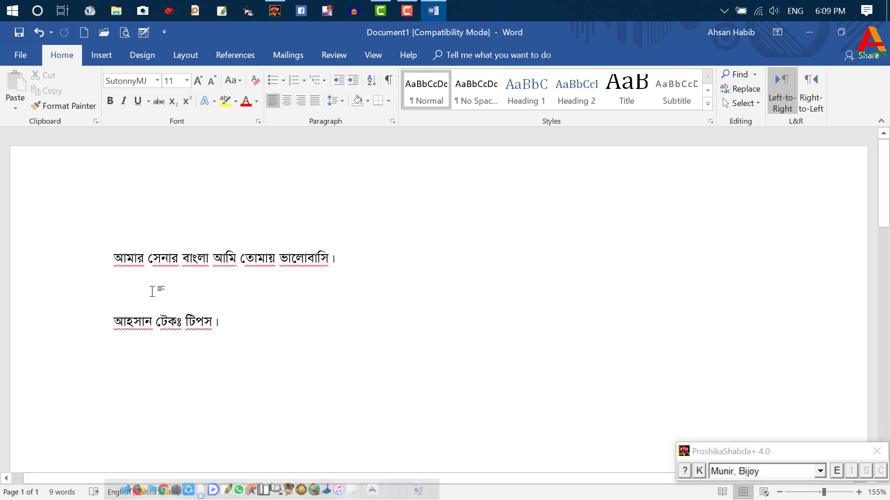
# Step: Place the cursor on the empty line below the second Bangla line
pyautogui.click(132, 369)
# Step: Switch the font to Times New Roman and type 'Ahsan tech tips' on the new line
pyautogui.click(158, 81)
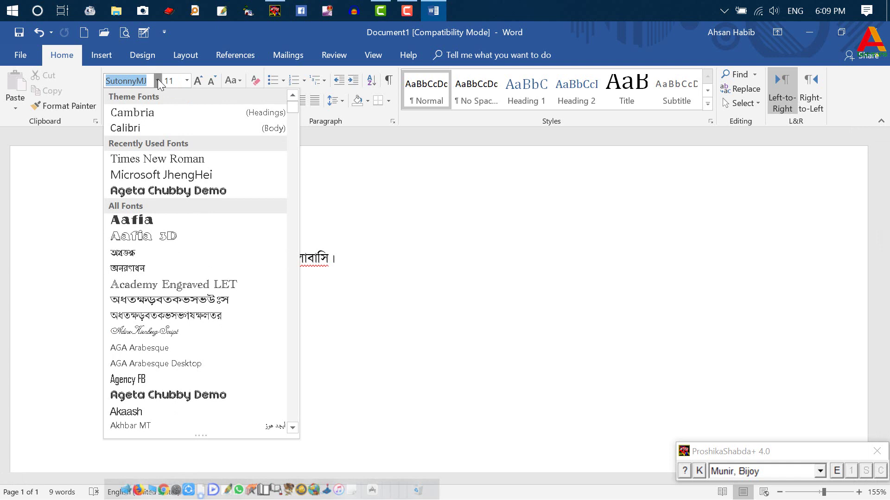
pyautogui.click(191, 160)
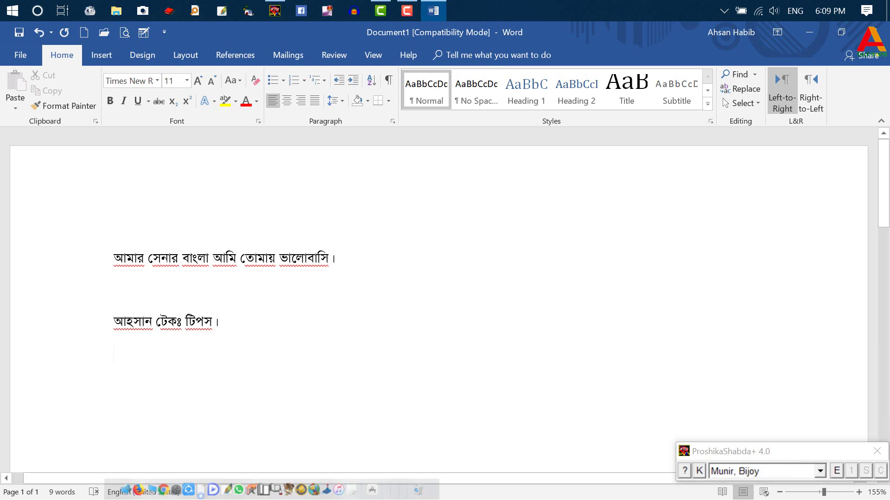
pyautogui.write('A')
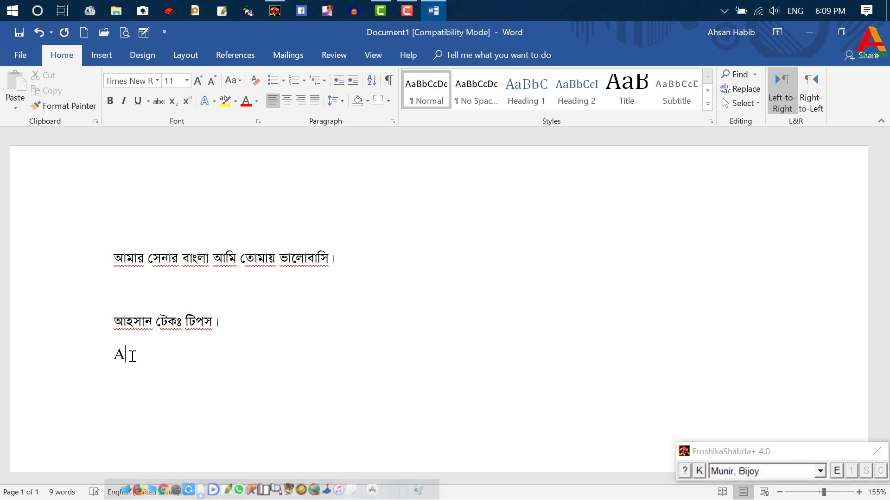
pyautogui.write('hsan tech tips')
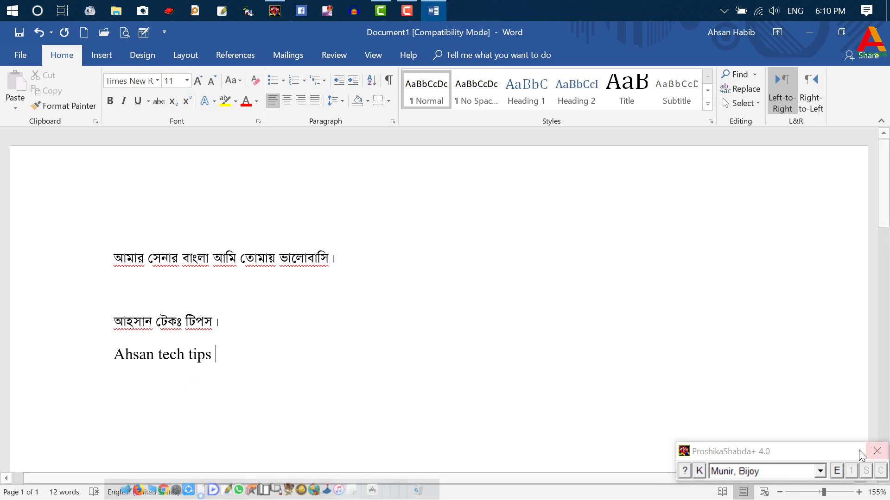
pyautogui.click(832, 453)
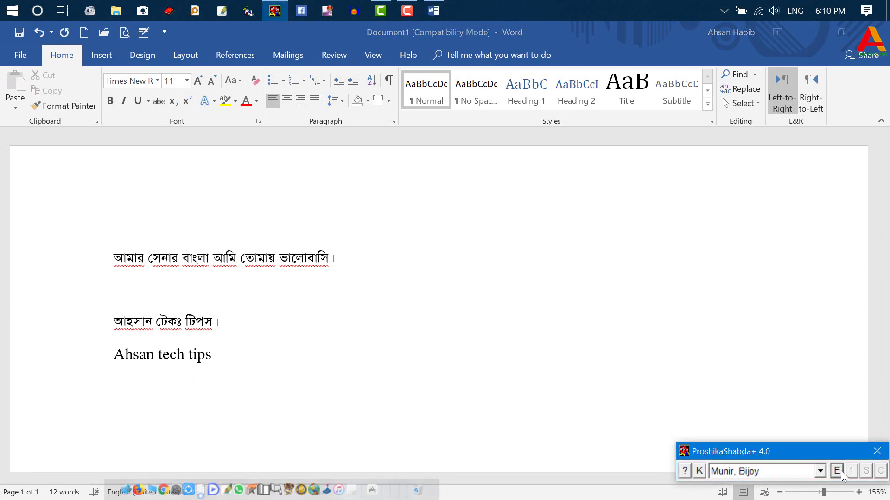
# Step: Switch to Bangla SutonnyMJ input and type আহসান টেকঃ টিপস after the English words, fixing a typo
pyautogui.click(389, 371)
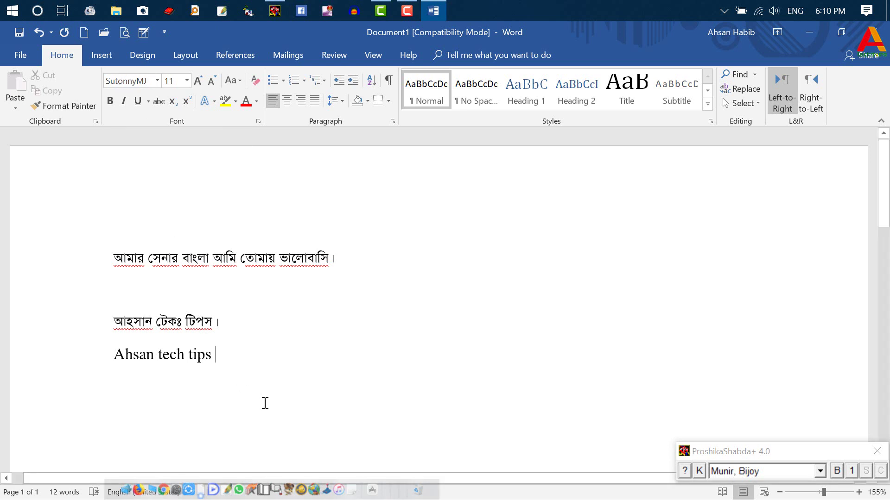
pyautogui.write('আহসাব')
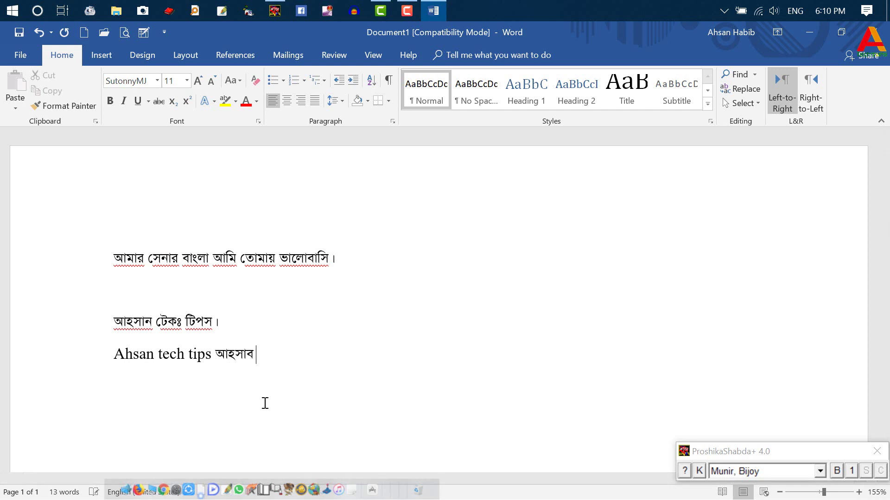
pyautogui.write('ন')
pyautogui.press('BackSpace')
pyautogui.press('BackSpace')
pyautogui.write('ন েটকঃ টিপ')
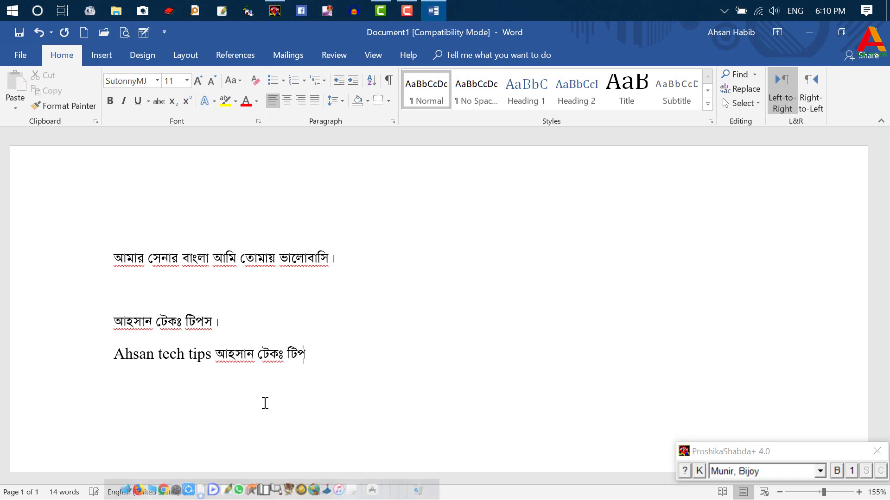
pyautogui.write('স')
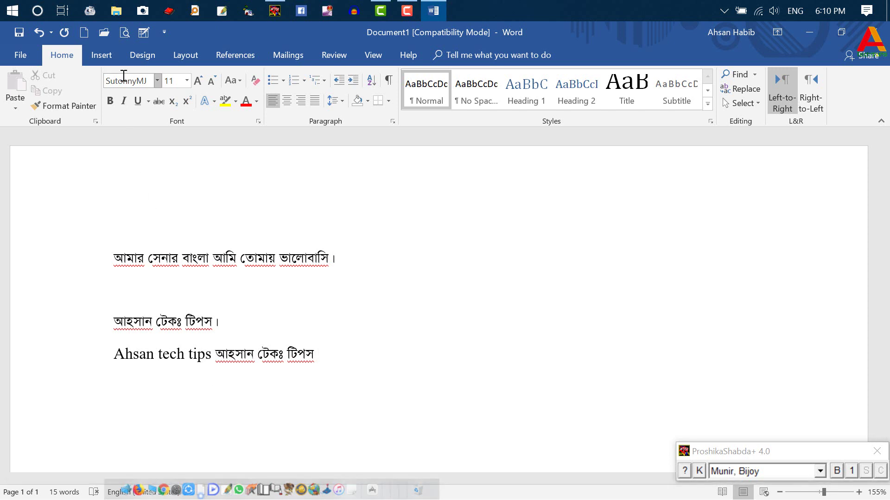
pyautogui.click(157, 79)
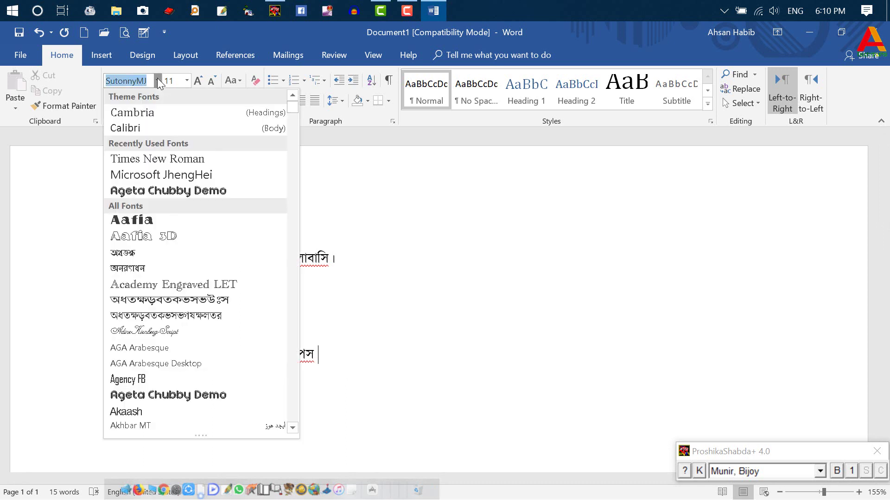
pyautogui.click(346, 337)
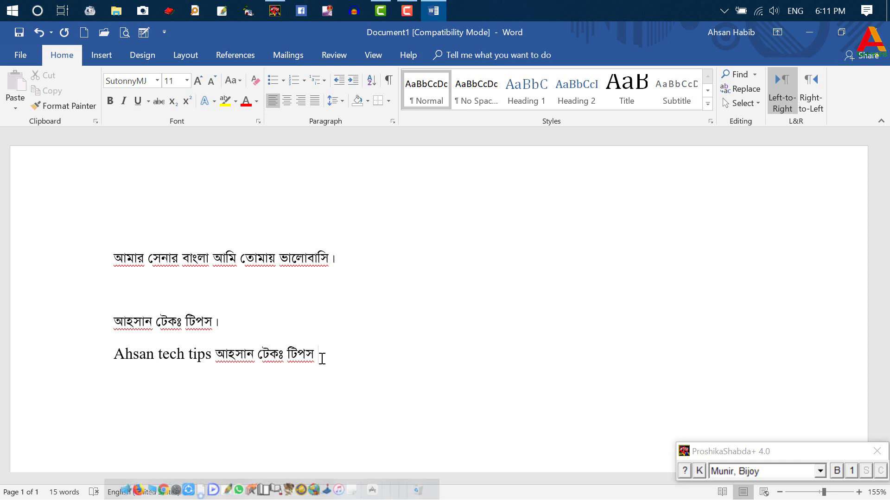
pyautogui.scroll(-3, 306, 352)
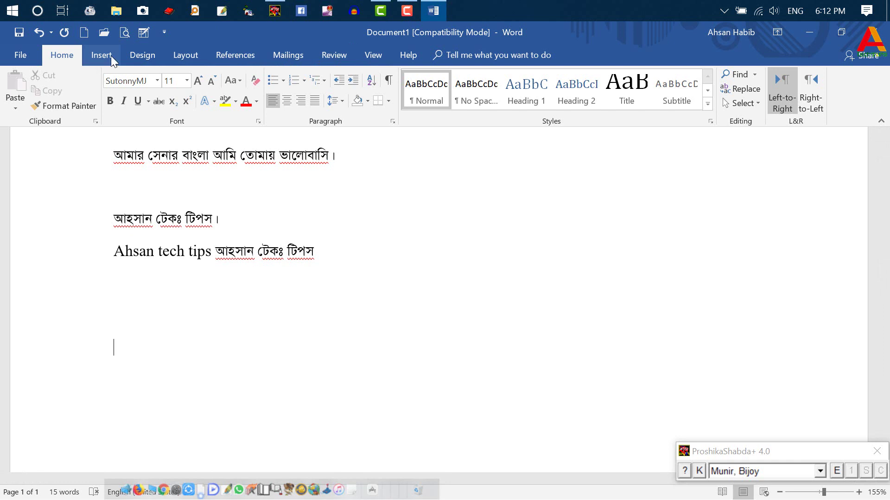
# Step: Open Customize the Ribbon from the ribbon's context menu and close it without changes
pyautogui.rightClick(245, 56)
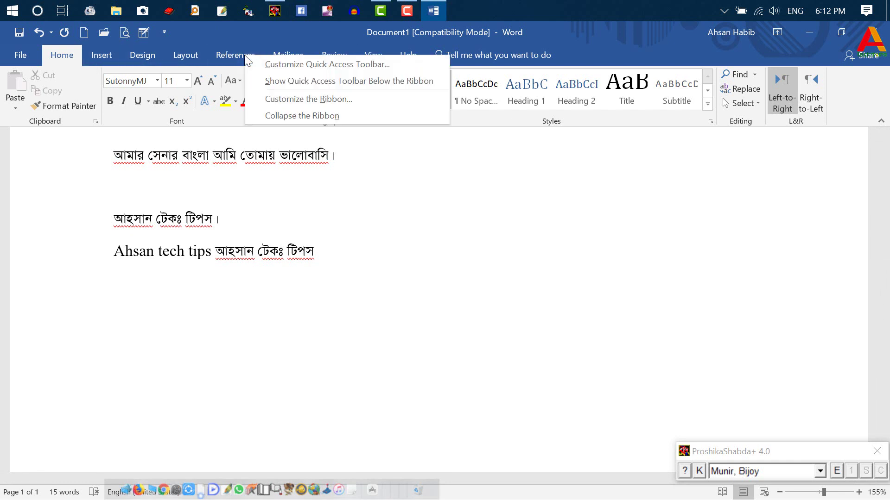
pyautogui.click(339, 99)
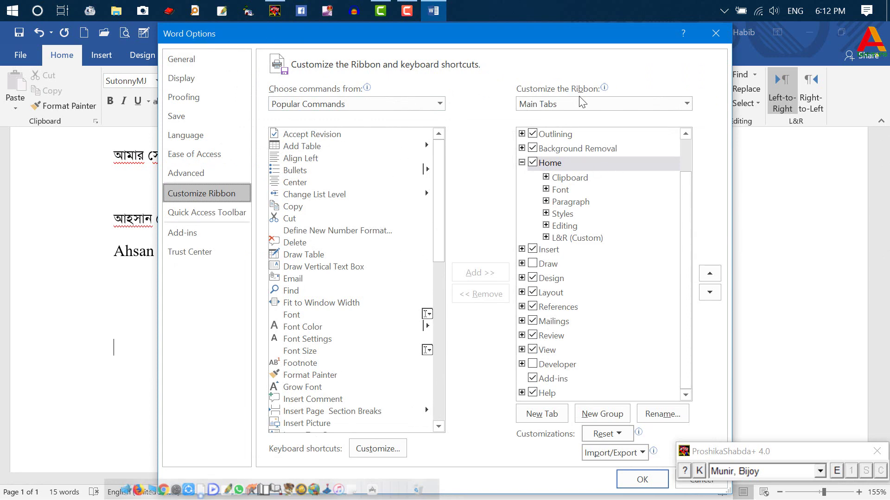
pyautogui.click(716, 33)
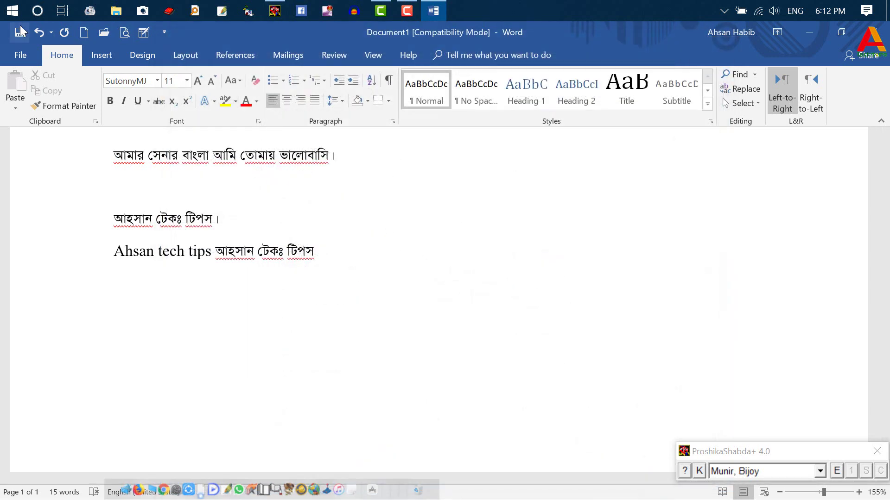
# Step: Open the Quick Access Toolbar's More Commands, close it, and go to the File Info page
pyautogui.click(164, 34)
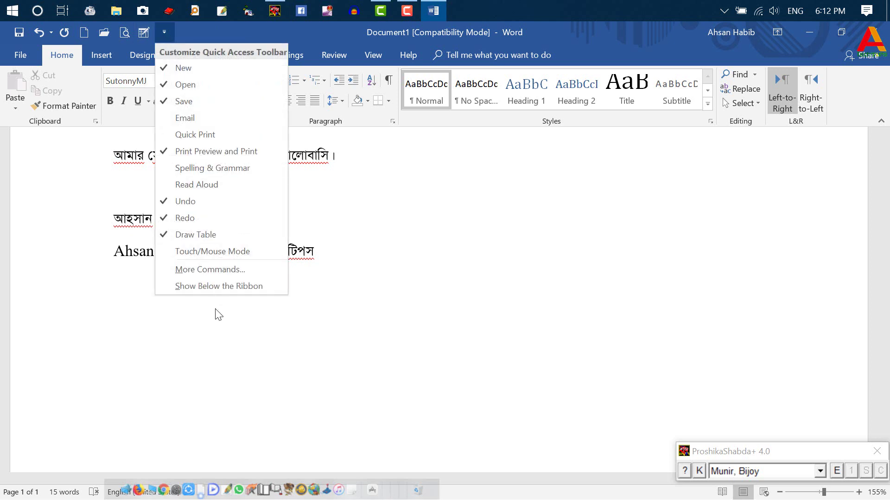
pyautogui.click(221, 269)
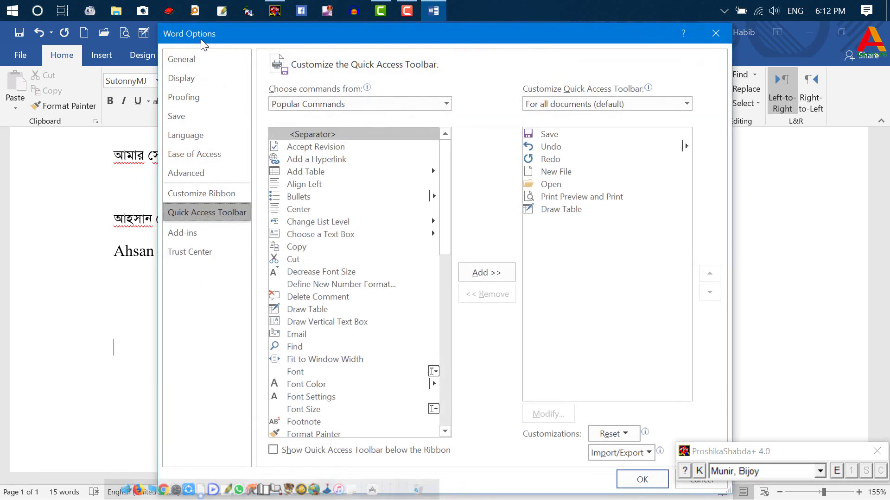
pyautogui.click(709, 35)
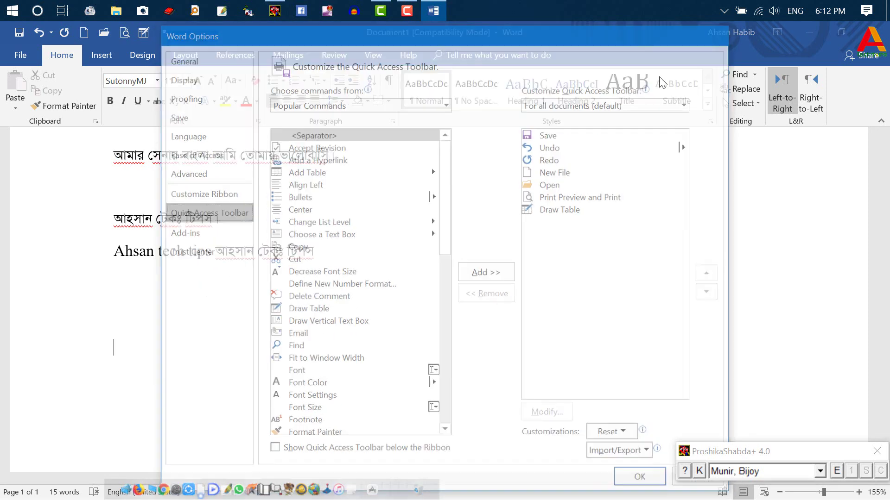
pyautogui.click(18, 54)
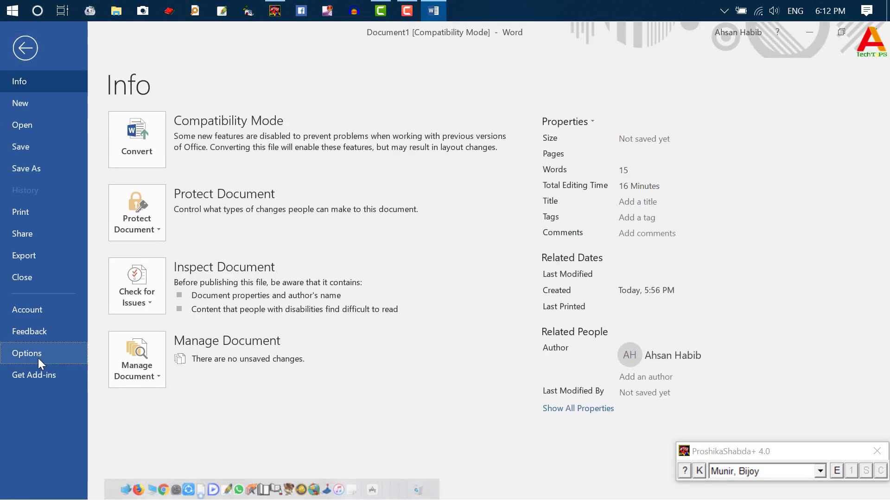
# Step: Open Word Options and go to its Customize Ribbon page
pyautogui.click(38, 358)
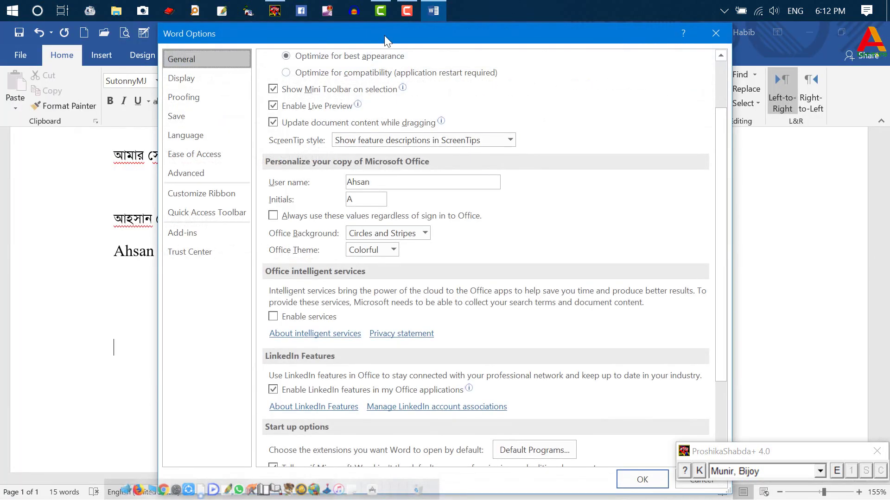
pyautogui.moveTo(377, 33); pyautogui.dragTo(355, 35)
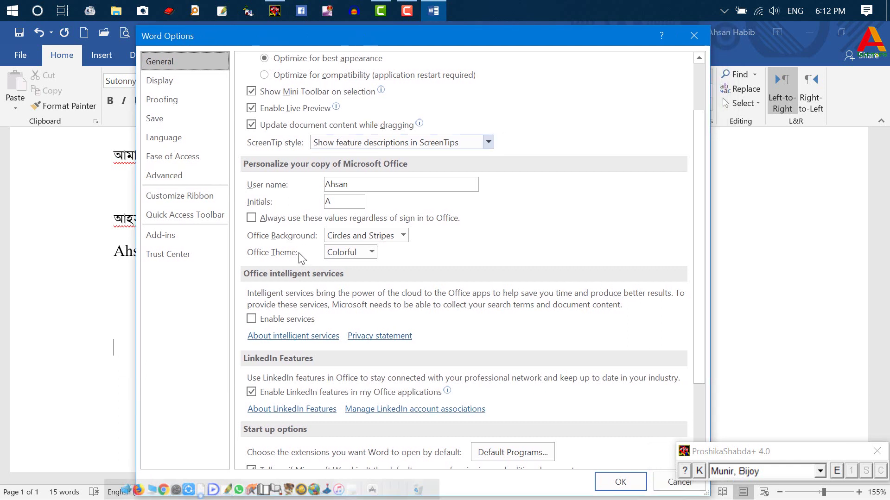
pyautogui.click(185, 197)
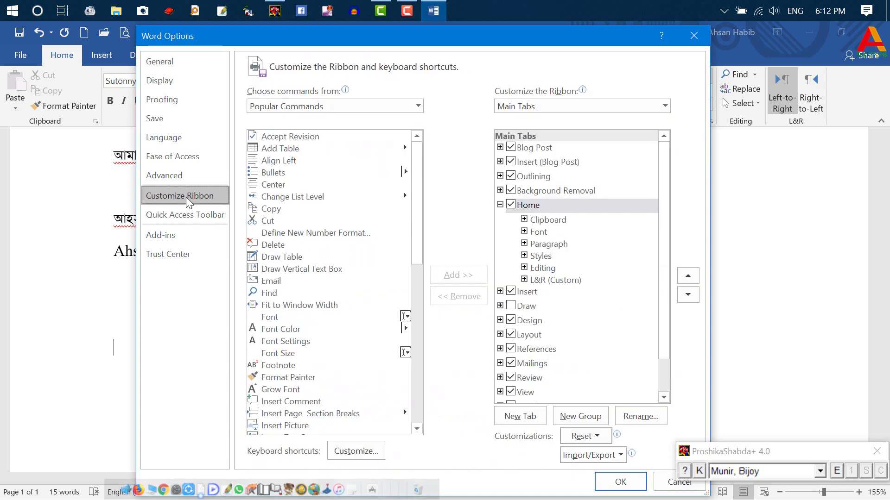
# Step: Open Customize Keyboard and select Times New Roman under the Fonts category
pyautogui.click(367, 455)
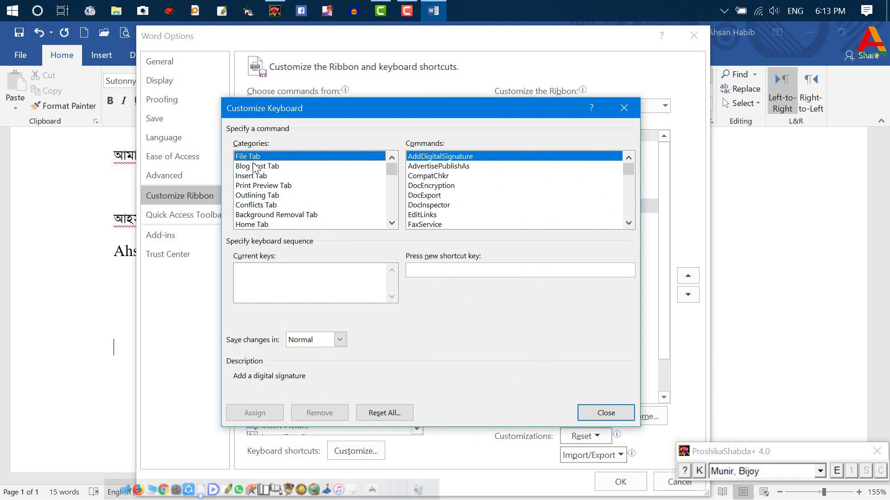
pyautogui.click(265, 208)
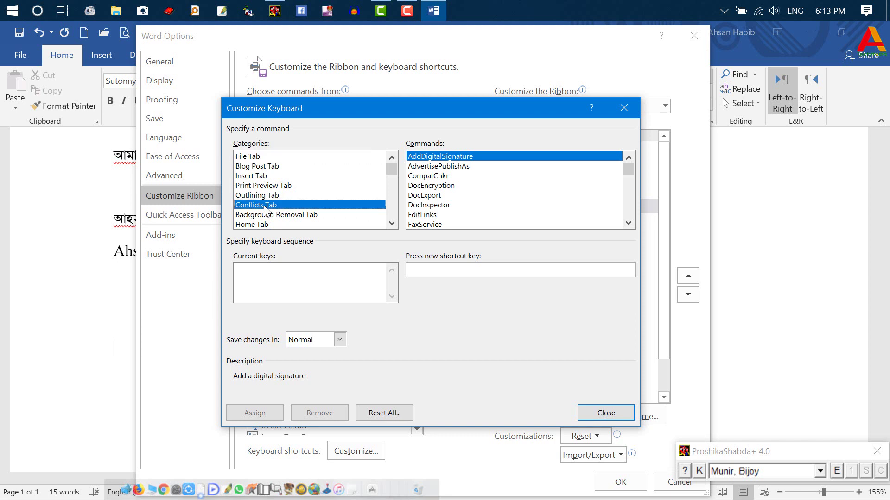
pyautogui.press('End')
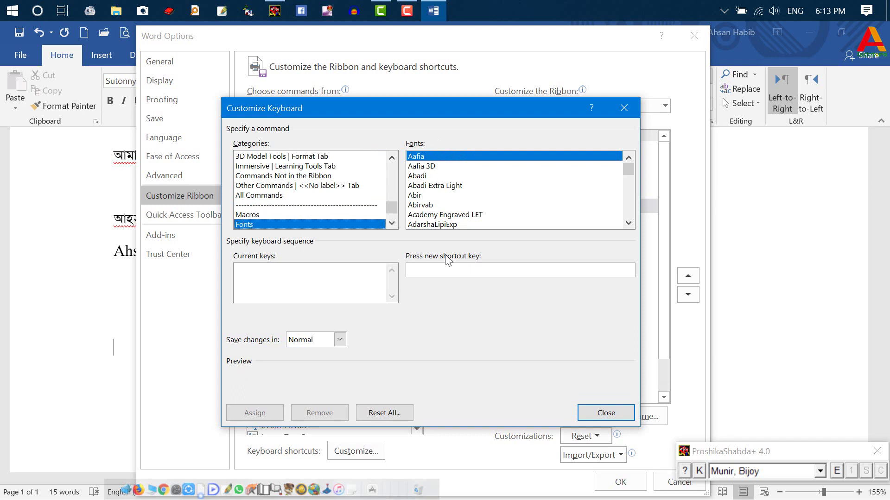
pyautogui.click(442, 187)
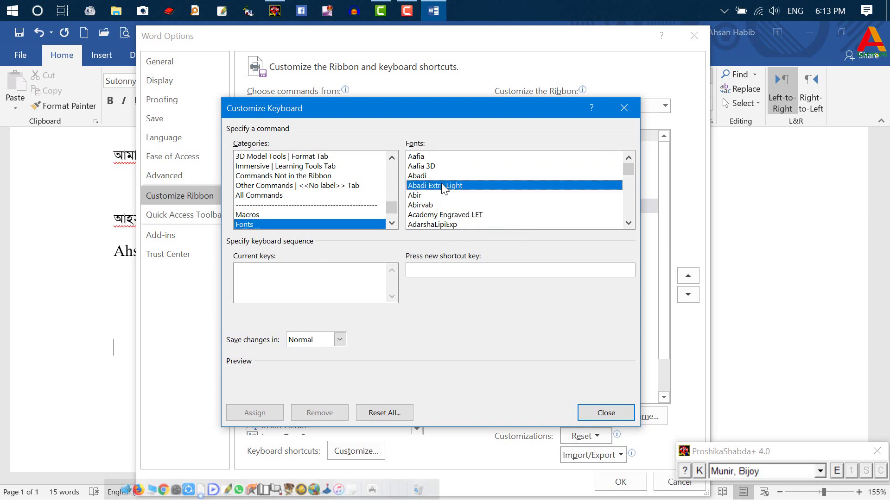
pyautogui.press('t')
pyautogui.press('Down')
pyautogui.press('Down')
pyautogui.press('Down')
pyautogui.press('Down')
pyautogui.press('Down')
pyautogui.press('Down')
pyautogui.press('Down')
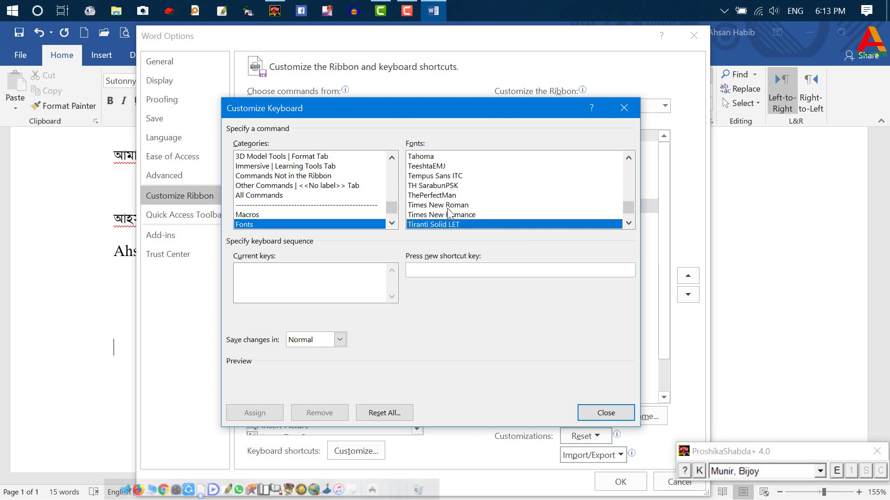
pyautogui.click(449, 207)
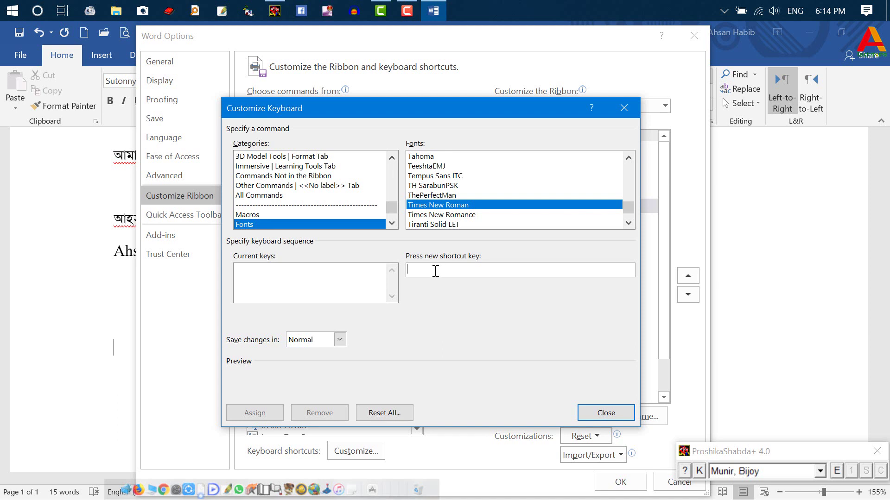
# Step: Assign Ctrl+1 to Times New Roman, close the dialog, and reopen Customize Keyboard
pyautogui.hotkey('ctrl', '1')
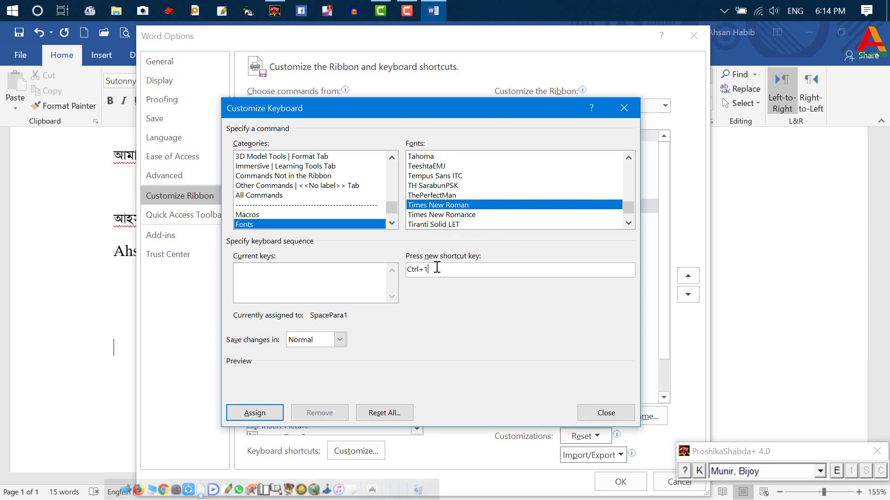
pyautogui.click(262, 414)
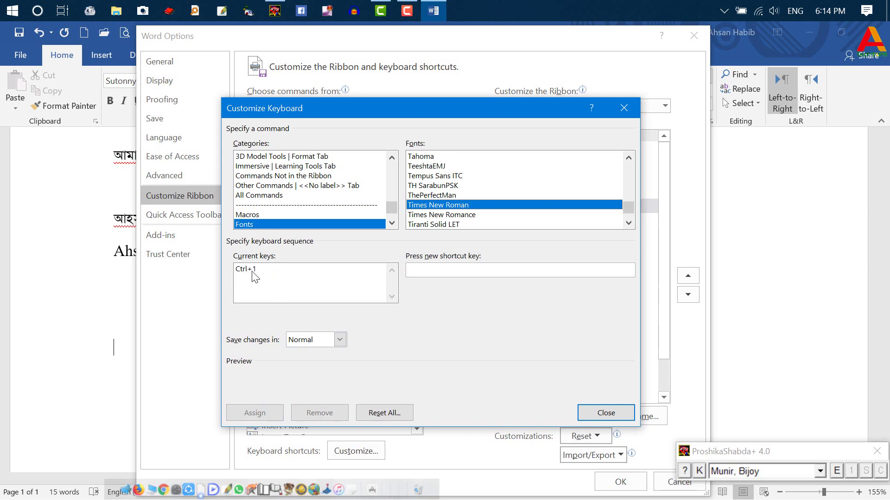
pyautogui.click(606, 413)
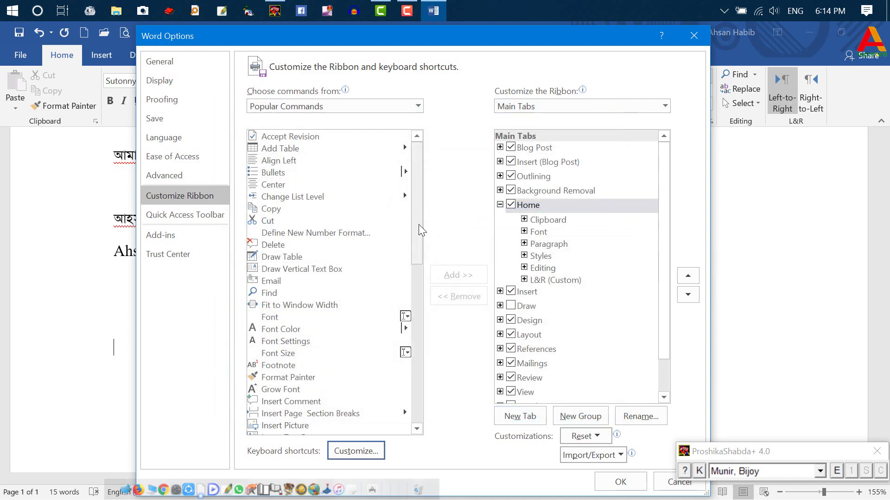
pyautogui.click(354, 452)
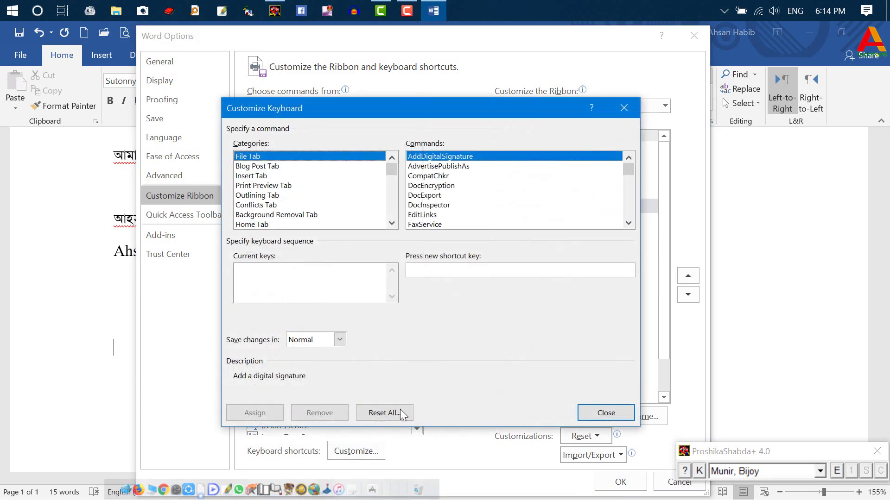
# Step: Select SutonnyMJ under Fonts, assign it Ctrl+2, and close Customize Keyboard
pyautogui.click(266, 186)
pyautogui.press('f')
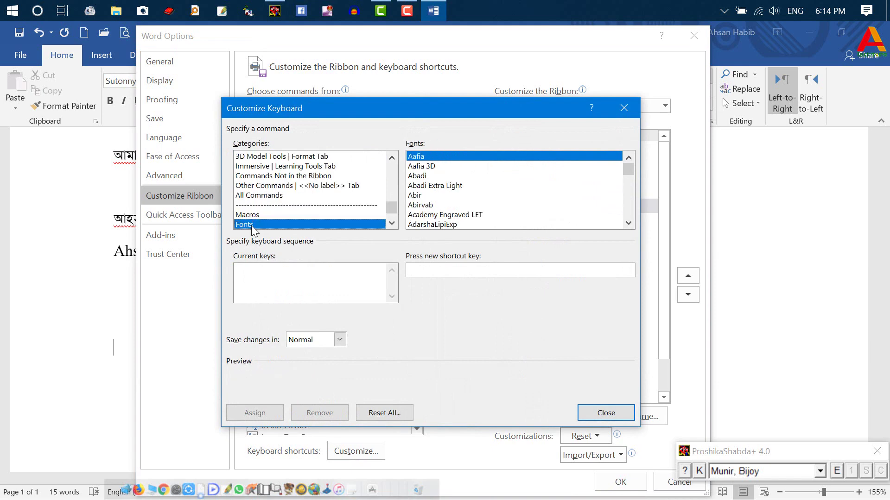
pyautogui.click(425, 196)
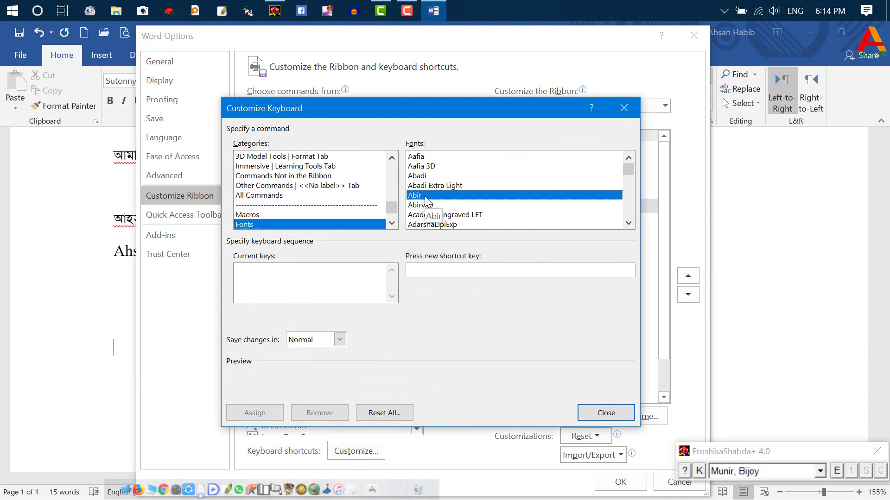
pyautogui.press('s')
pyautogui.press('Down')
pyautogui.press('Down')
pyautogui.press('Down')
pyautogui.press('Down')
pyautogui.press('Down')
pyautogui.press('Down')
pyautogui.press('Down')
pyautogui.press('Down')
pyautogui.press('Down')
pyautogui.press('Down')
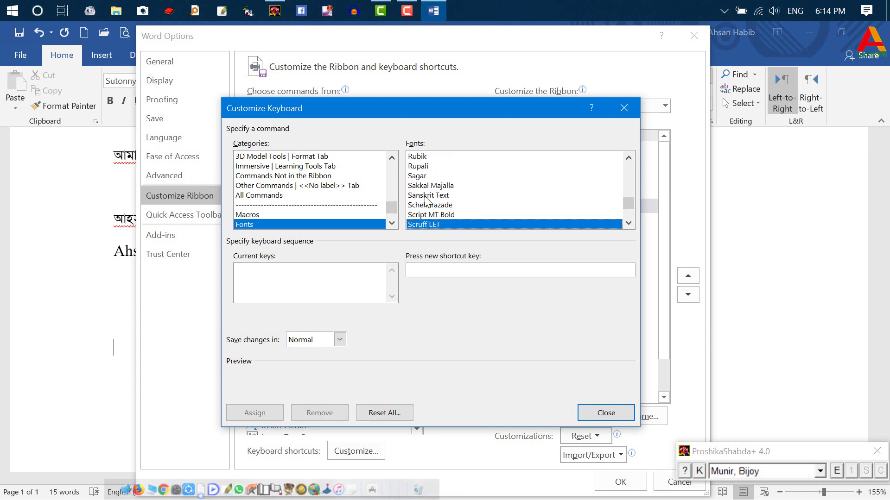
pyautogui.press('Down')
pyautogui.press('Down')
pyautogui.press('Down')
pyautogui.press('Down')
pyautogui.press('Down')
pyautogui.press('Down')
pyautogui.press('Down')
pyautogui.press('Down')
pyautogui.press('Down')
pyautogui.press('Down')
pyautogui.press('Down')
pyautogui.press('Down')
pyautogui.press('Down')
pyautogui.press('Down')
pyautogui.press('Down')
pyautogui.press('Down')
pyautogui.press('Down')
pyautogui.press('Down')
pyautogui.press('Down')
pyautogui.press('Down')
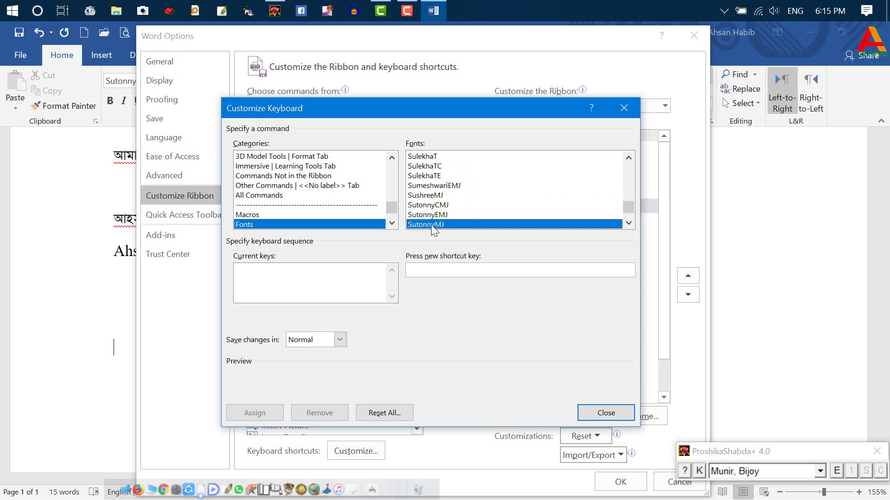
pyautogui.click(423, 272)
pyautogui.hotkey('ctrl', '2')
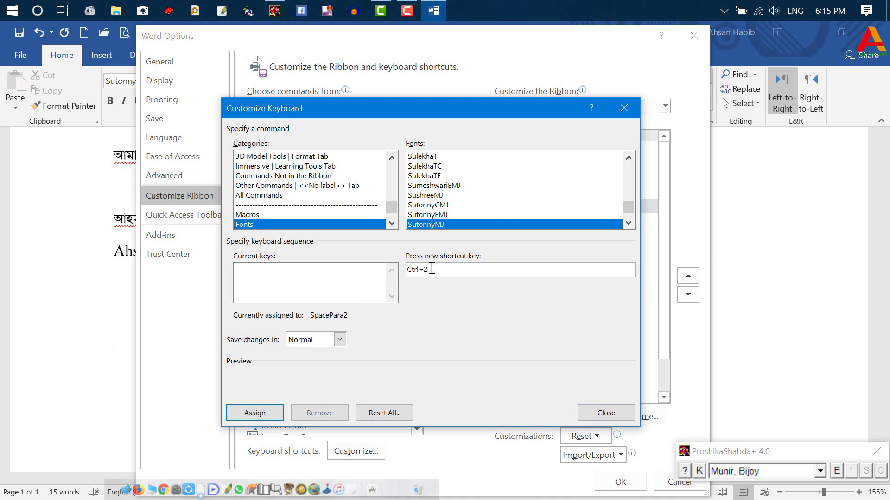
pyautogui.click(260, 415)
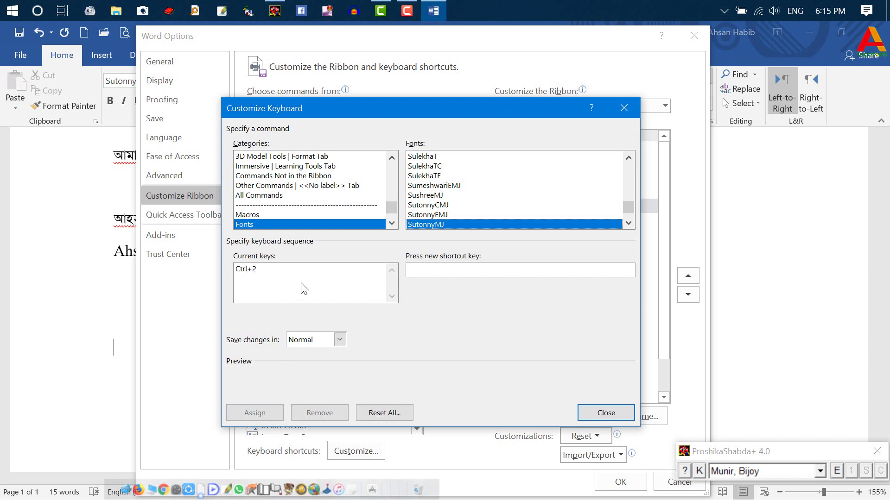
pyautogui.click(592, 416)
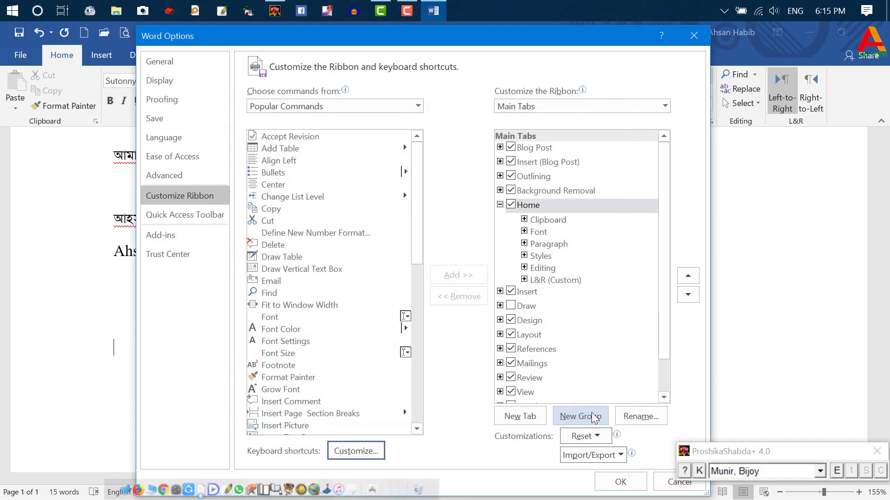
# Step: Confirm Word Options with OK and return to the document
pyautogui.click(618, 481)
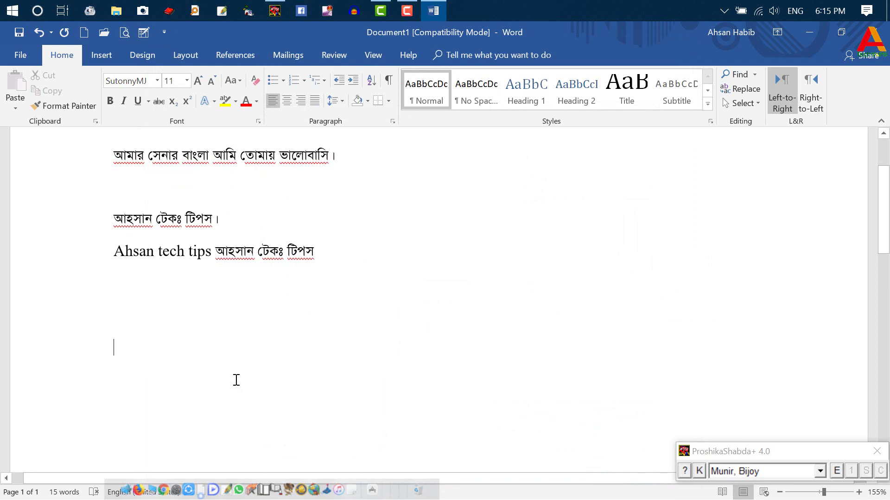
pyautogui.click(749, 452)
pyautogui.click(127, 290)
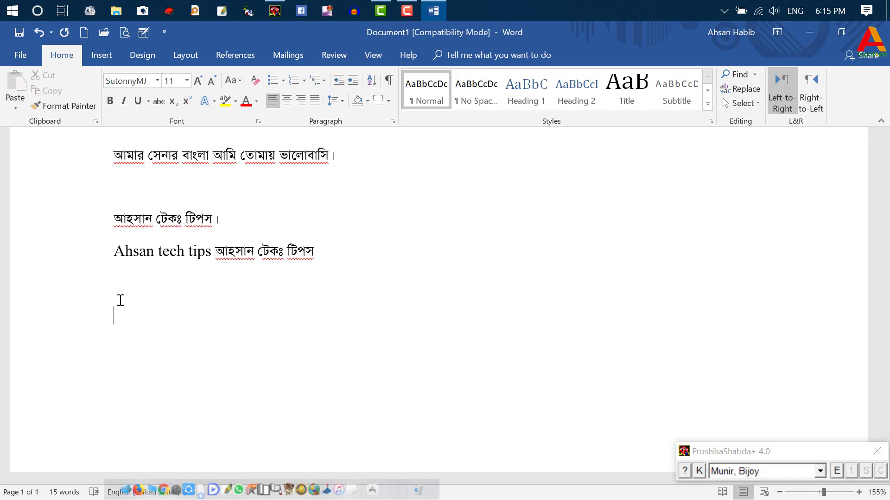
# Step: Type 'Ahsan tech tips' in Times New Roman via shortcut, then switch back to SutonnyMJ
pyautogui.hotkey('ctrl', 'alt', 'b')
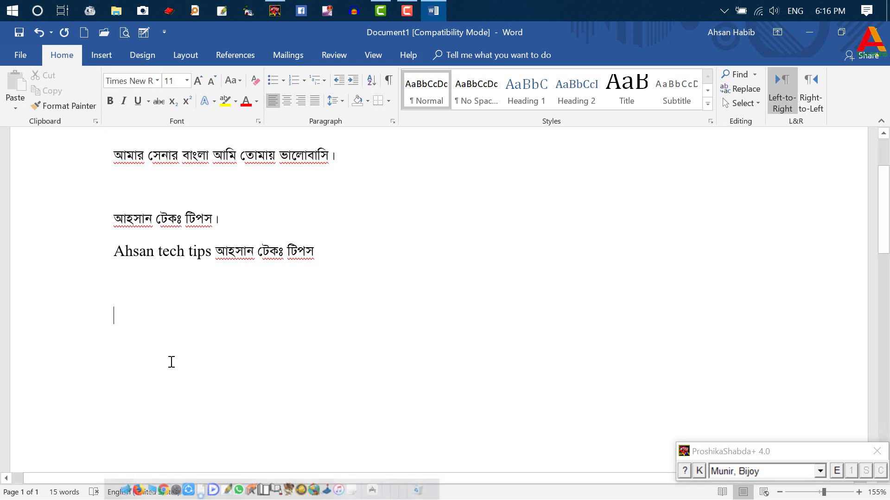
pyautogui.write('Ahsan ')
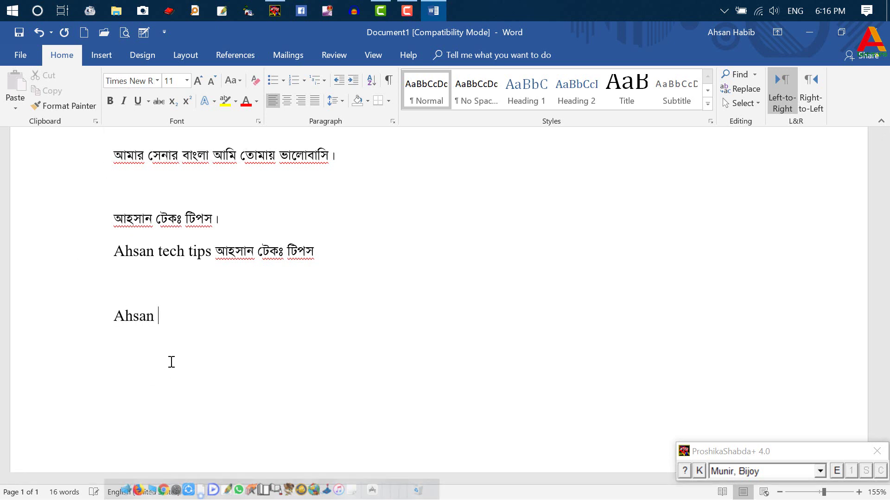
pyautogui.write('tech tips')
pyautogui.hotkey('ctrl', 'alt', 'b')
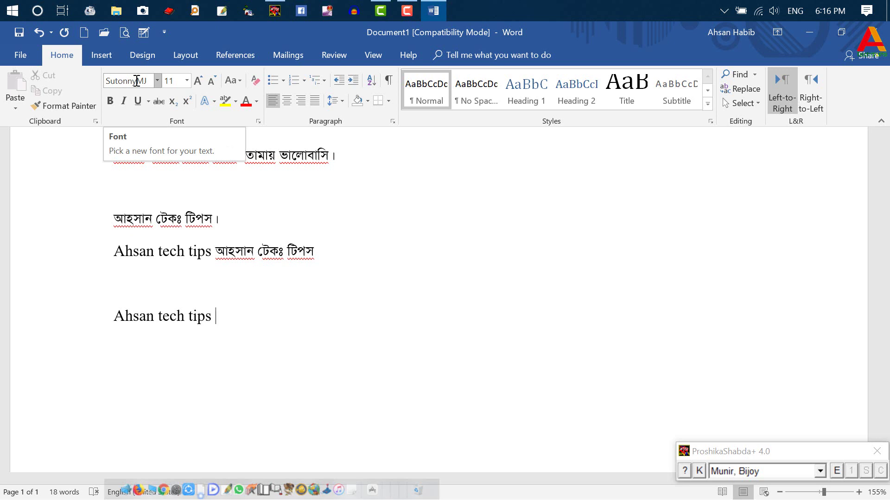
# Step: Type আমার সোনার বাংলা আমি তোমায় ভালোবাসি in Bangla, then 'Ahsan tech tips' in Times New Roman
pyautogui.click(835, 471)
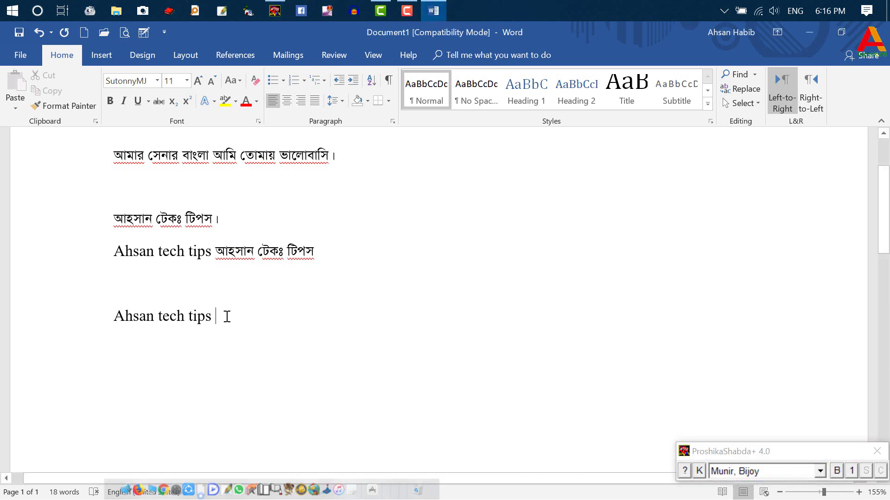
pyautogui.write('আমার ে')
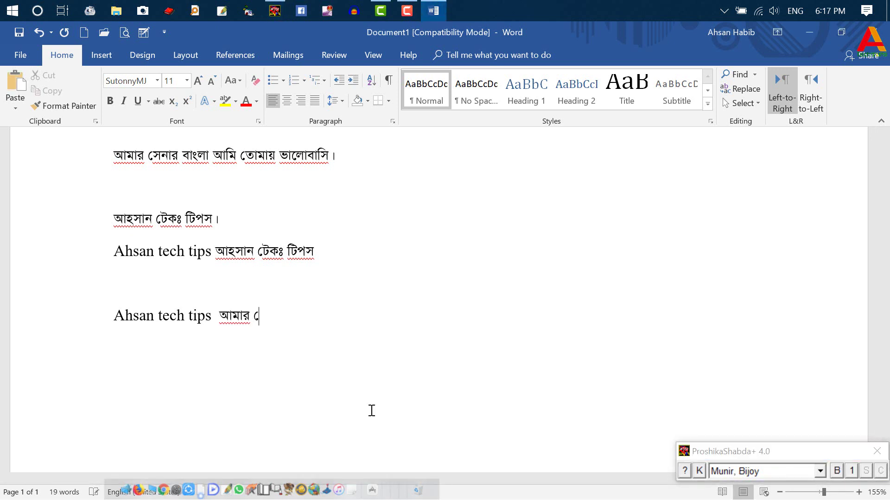
pyautogui.write('সানার বাংলা আি')
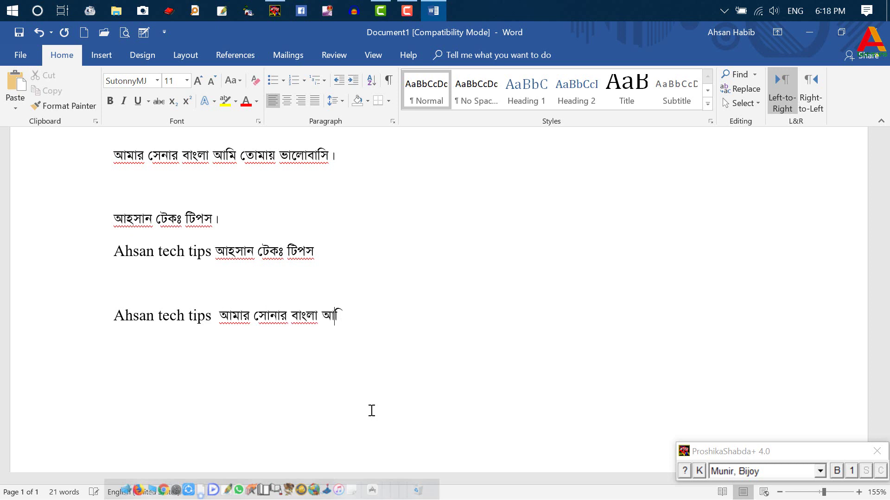
pyautogui.write('ম তোমায় ভালো')
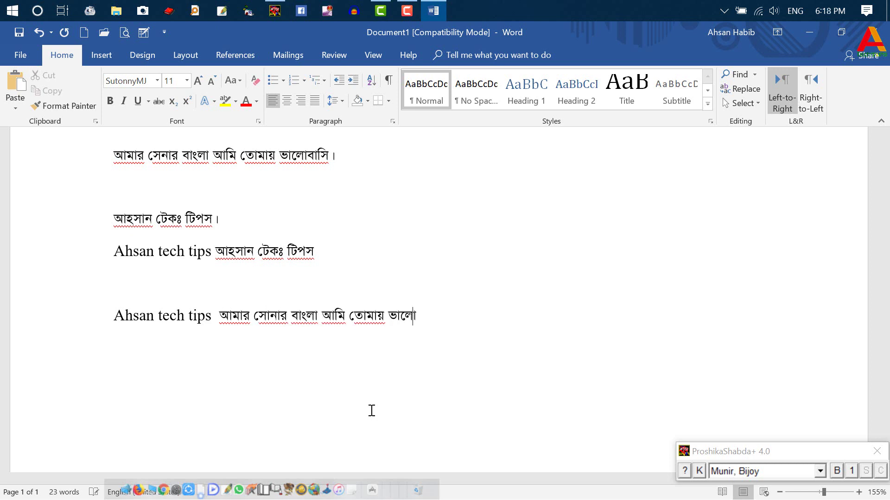
pyautogui.write('বাসি।')
pyautogui.hotkey('ctrl', 'alt', 'b')
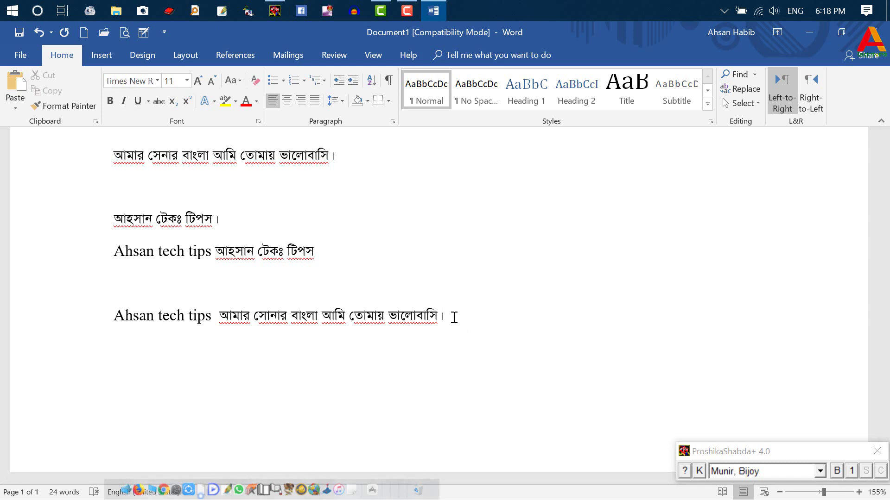
pyautogui.click(837, 472)
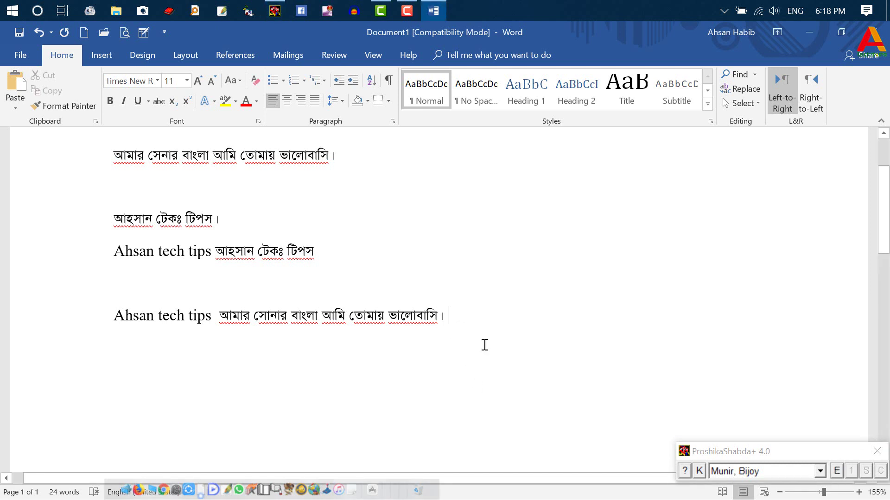
pyautogui.write('Ahsan te')
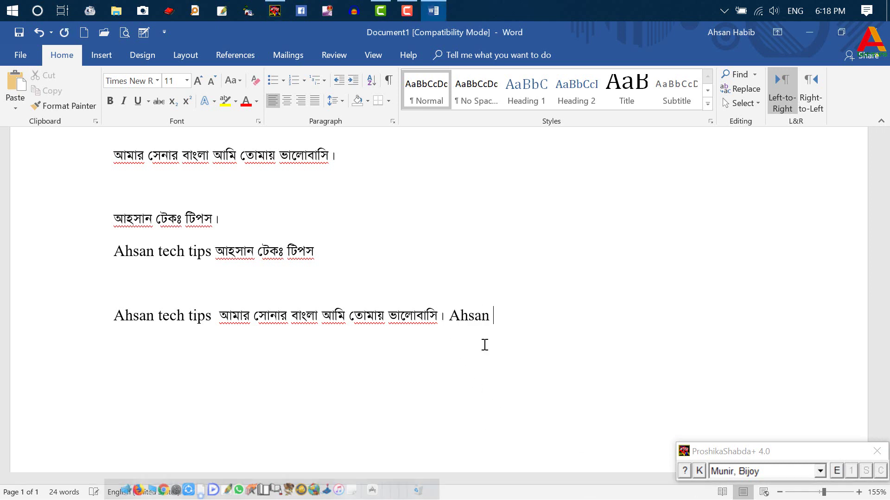
pyautogui.write('ch tips')
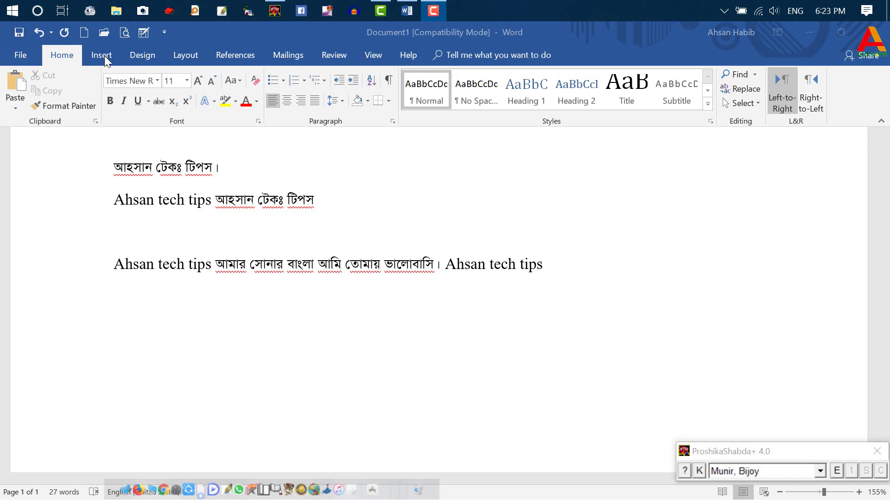
# Step: Show the macro options from the Macros dropdown on the View tab
pyautogui.click(368, 55)
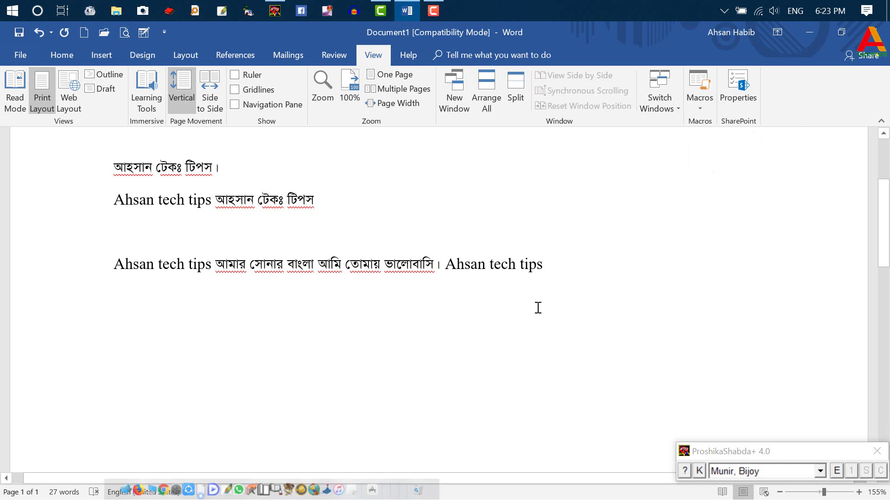
pyautogui.click(699, 107)
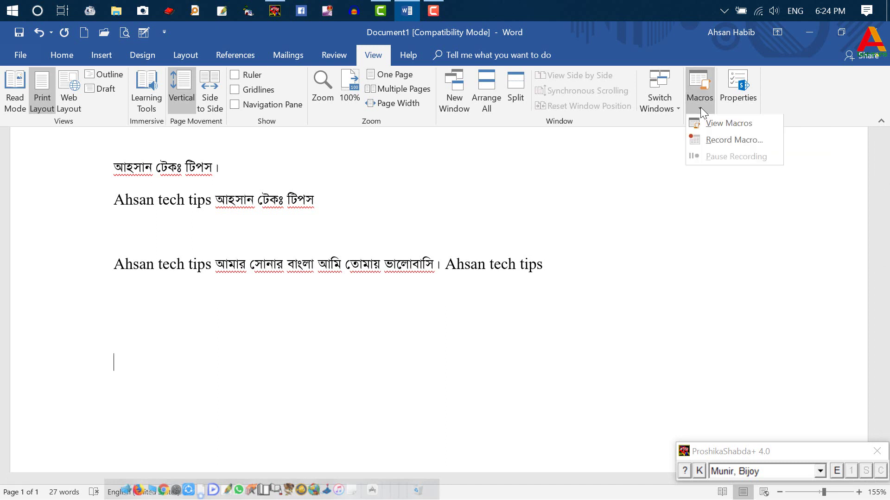
# Step: Start recording a new macro named 'English' and open its keyboard shortcut settings
pyautogui.click(736, 139)
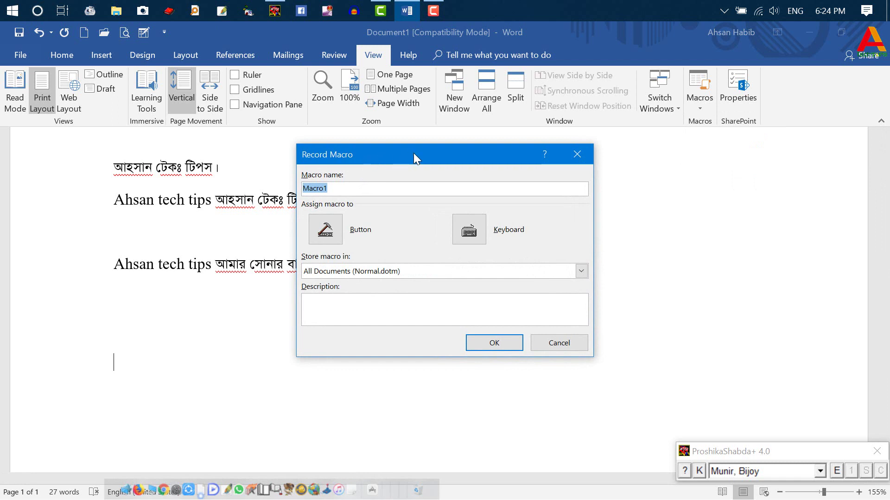
pyautogui.moveTo(413, 153); pyautogui.dragTo(449, 182)
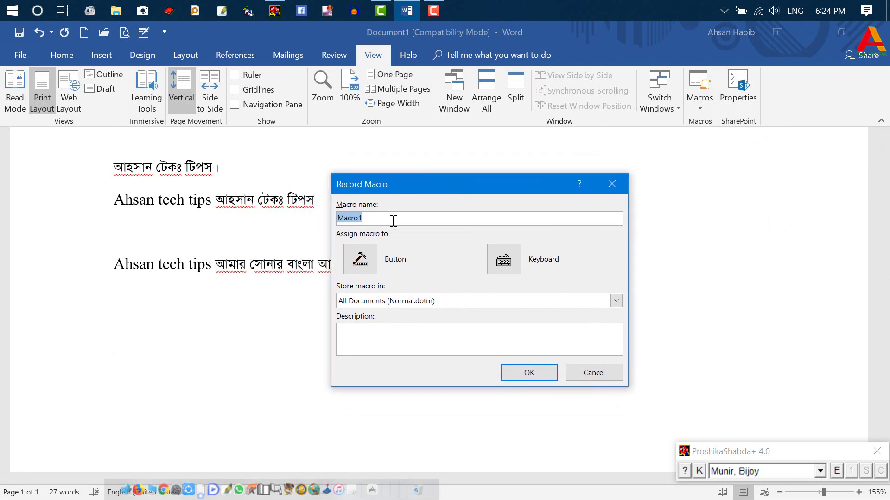
pyautogui.write('English')
pyautogui.doubleClick(373, 218)
pyautogui.click(382, 215)
pyautogui.click(510, 266)
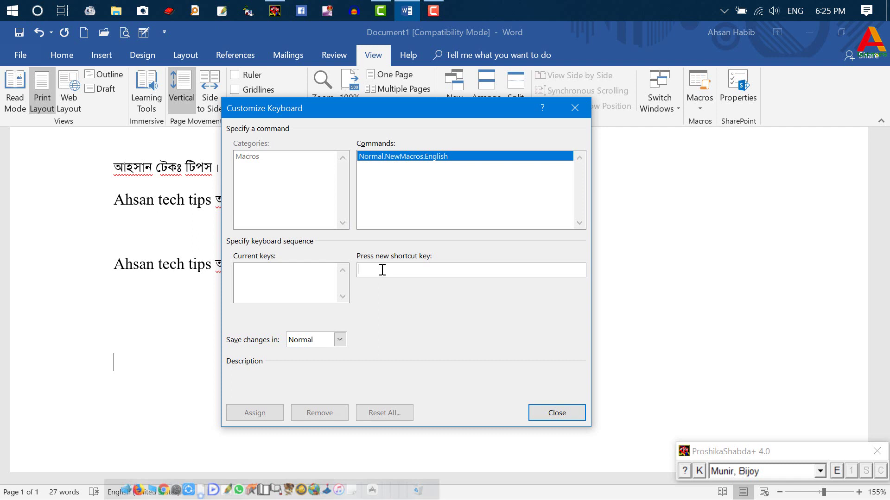
# Step: Assign Alt+E as the English macro's shortcut and close Customize Keyboard
pyautogui.hotkey('alt', 'e')
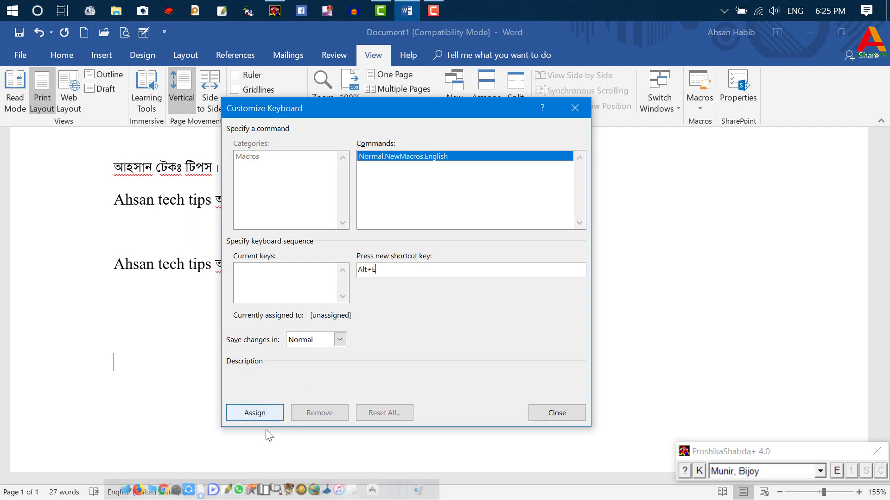
pyautogui.click(262, 414)
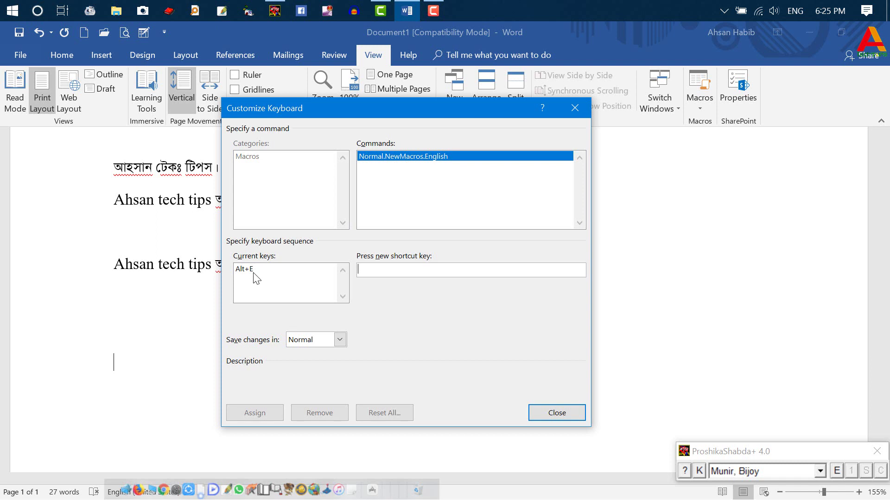
pyautogui.click(562, 414)
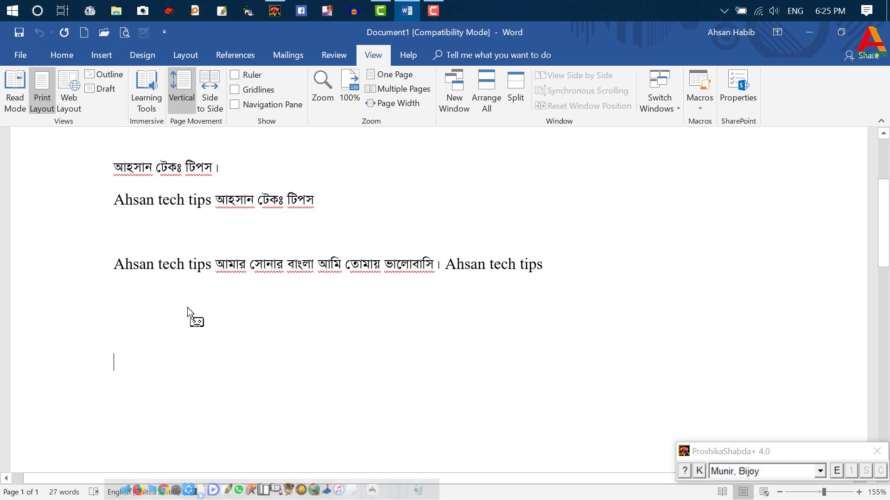
# Step: Record the font change to Times New Roman from the Home tab font list
pyautogui.click(64, 57)
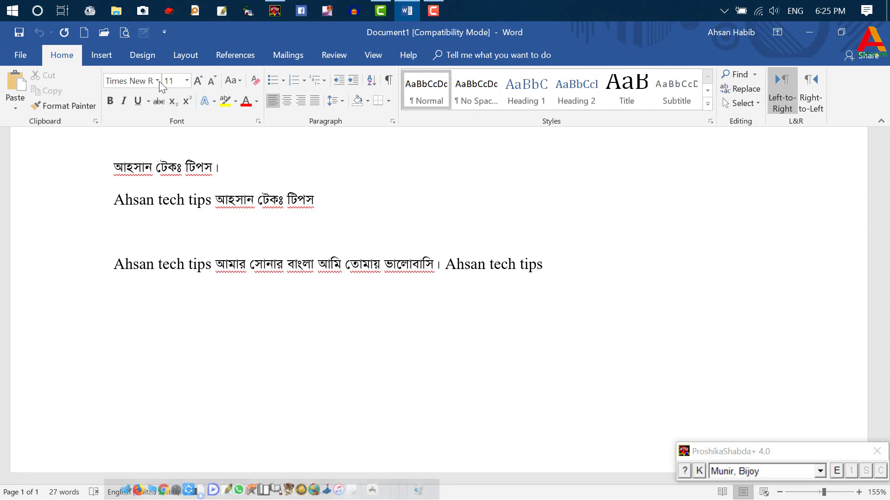
pyautogui.click(158, 81)
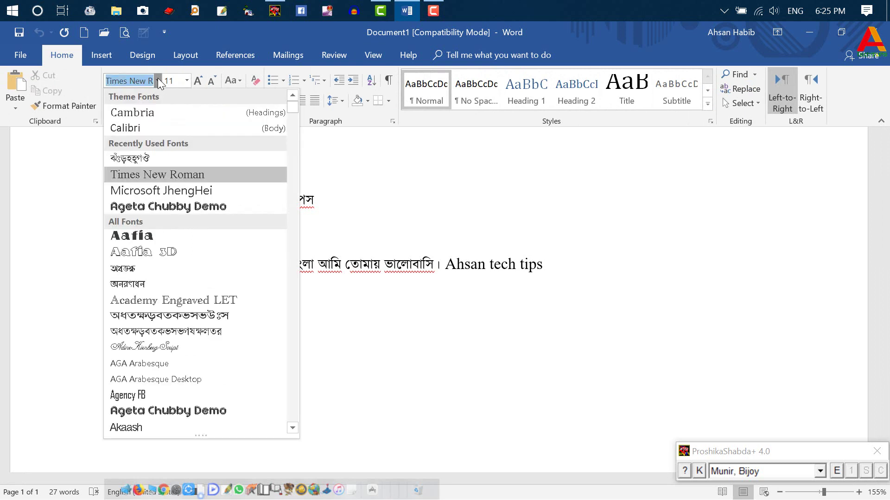
pyautogui.click(180, 174)
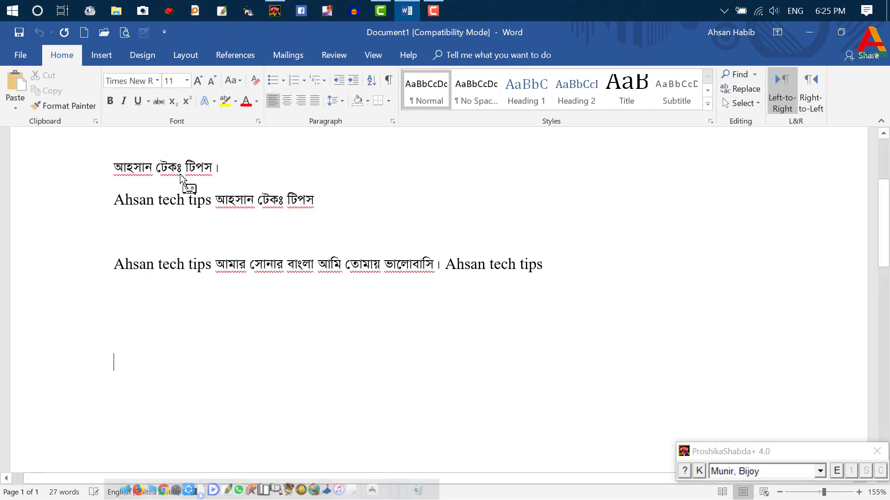
pyautogui.click(373, 57)
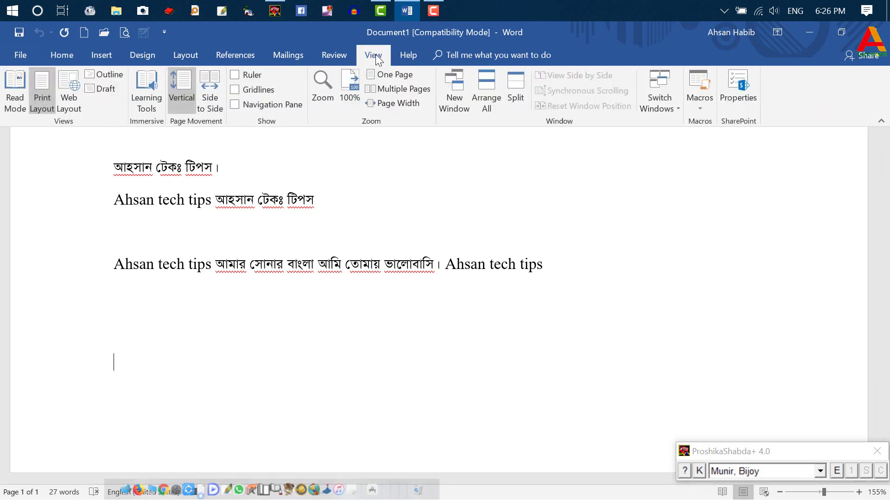
# Step: Stop the English macro recording, then test it by switching AdarshaLipi back to Times New Roman
pyautogui.click(701, 108)
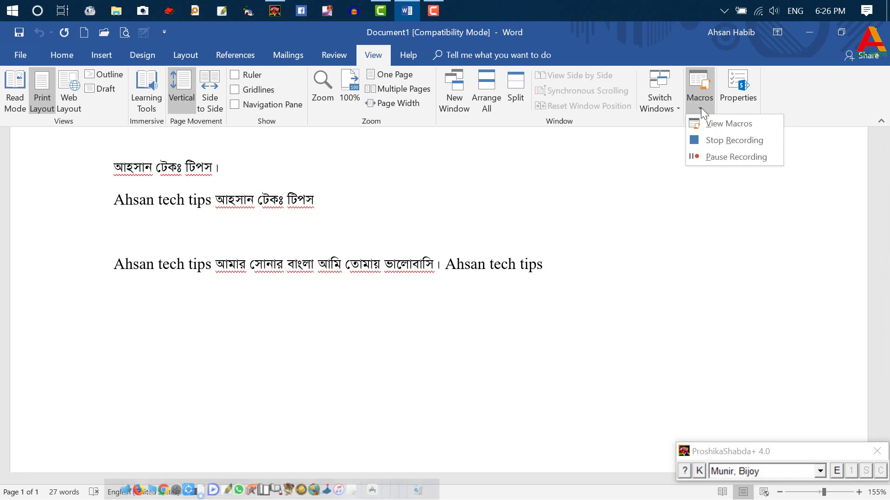
pyautogui.click(724, 140)
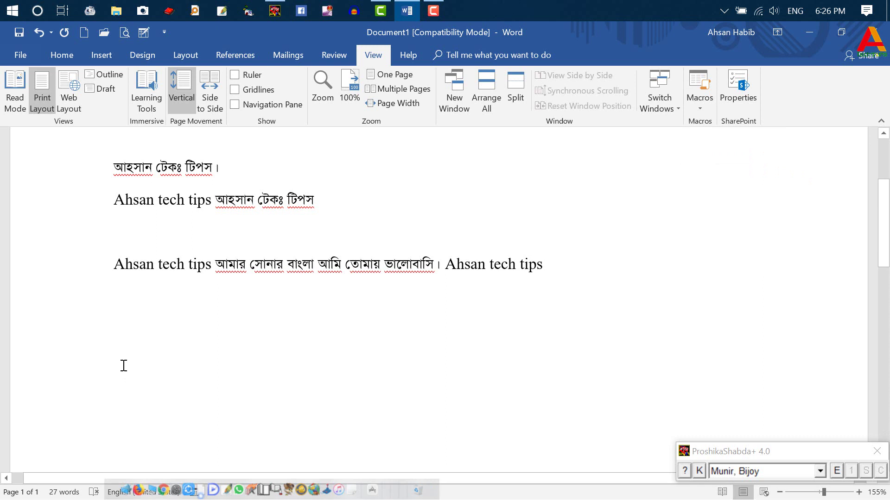
pyautogui.click(63, 56)
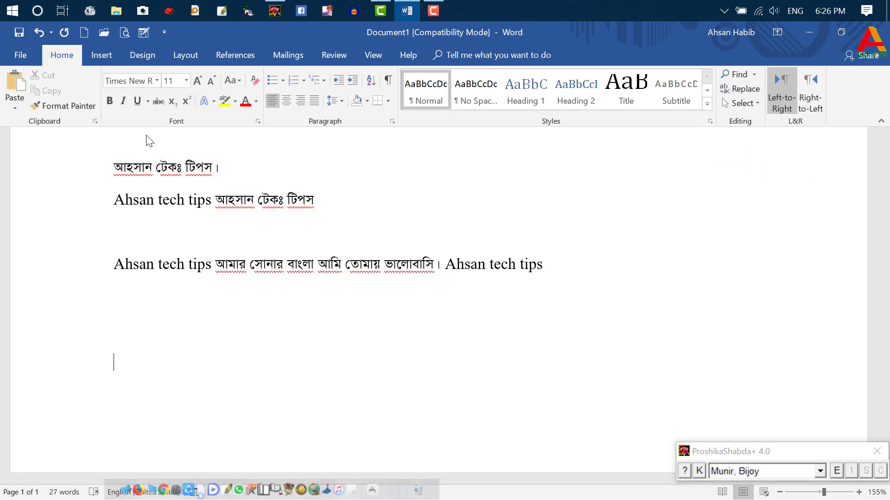
pyautogui.click(158, 82)
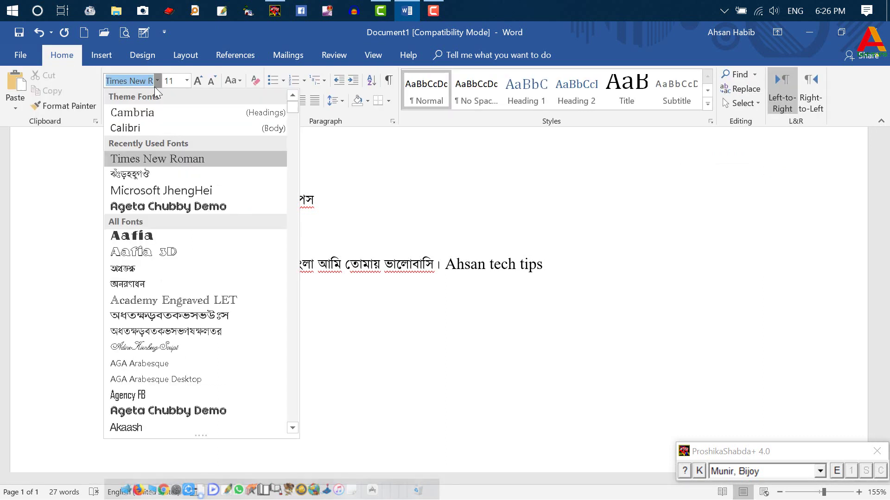
pyautogui.click(177, 316)
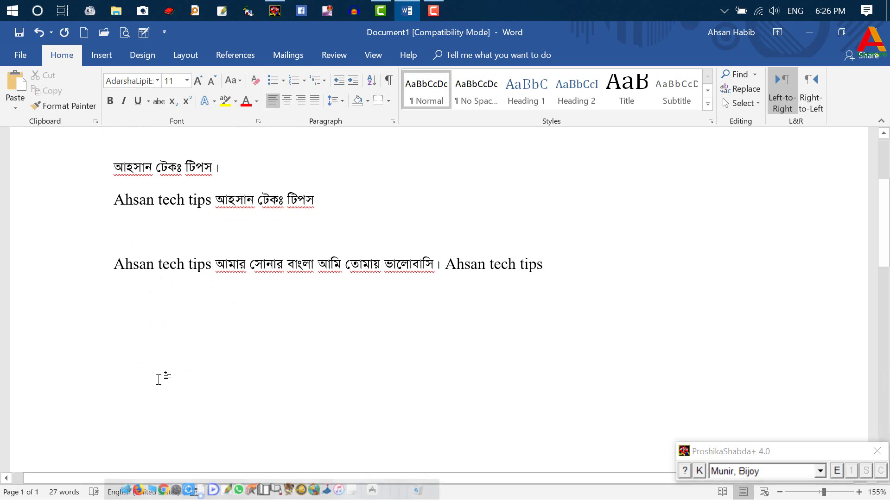
pyautogui.click(117, 362)
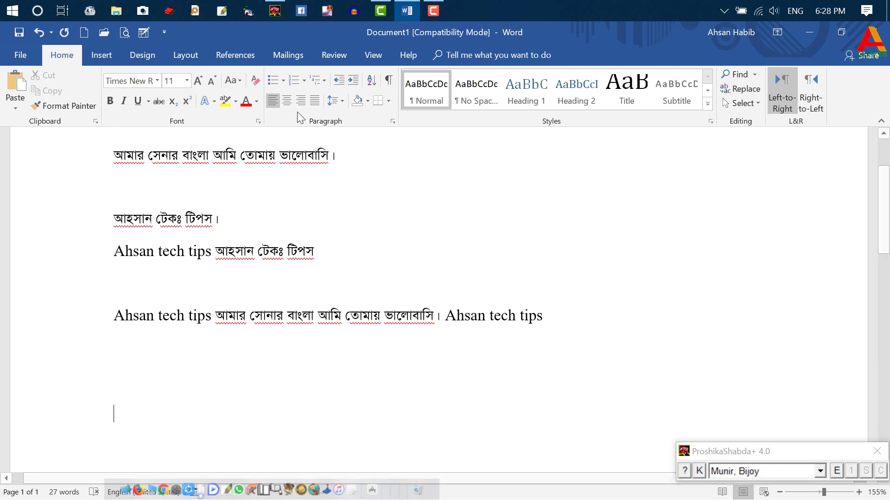
# Step: Record a new macro named 'Bangla', replacing the existing one, and bind it to Alt+B
pyautogui.click(374, 57)
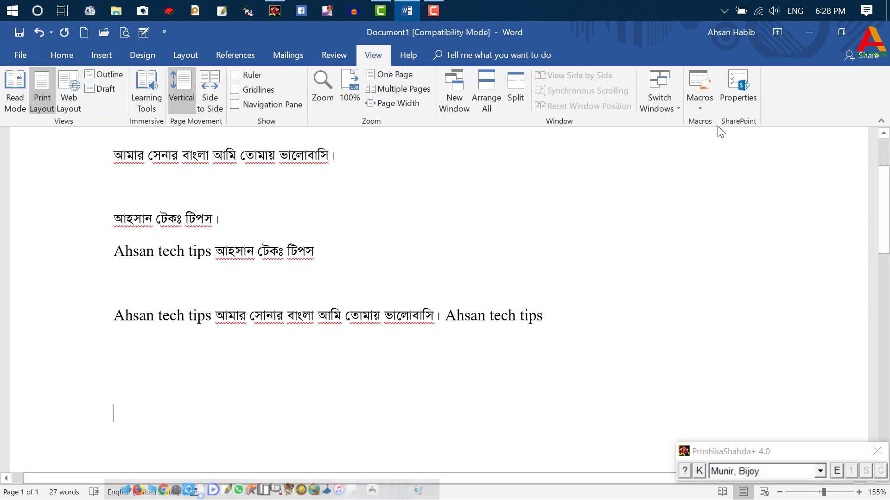
pyautogui.click(700, 110)
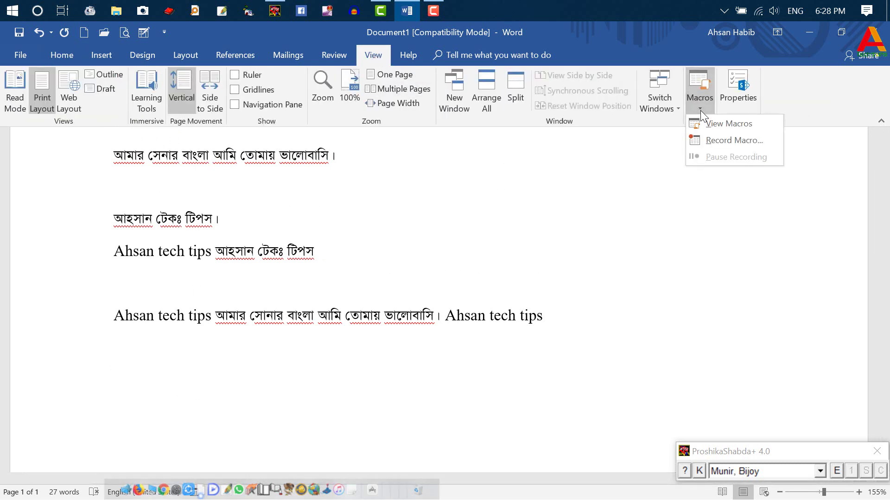
pyautogui.click(726, 143)
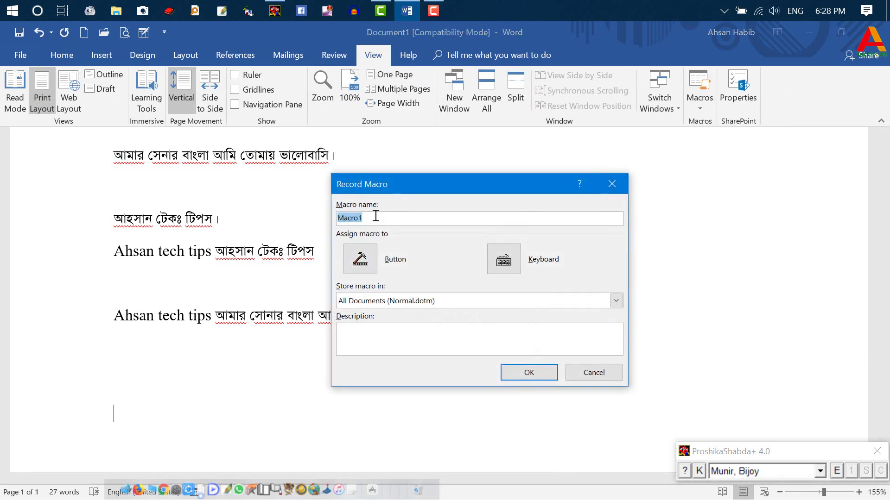
pyautogui.write('Bangla')
pyautogui.click(496, 264)
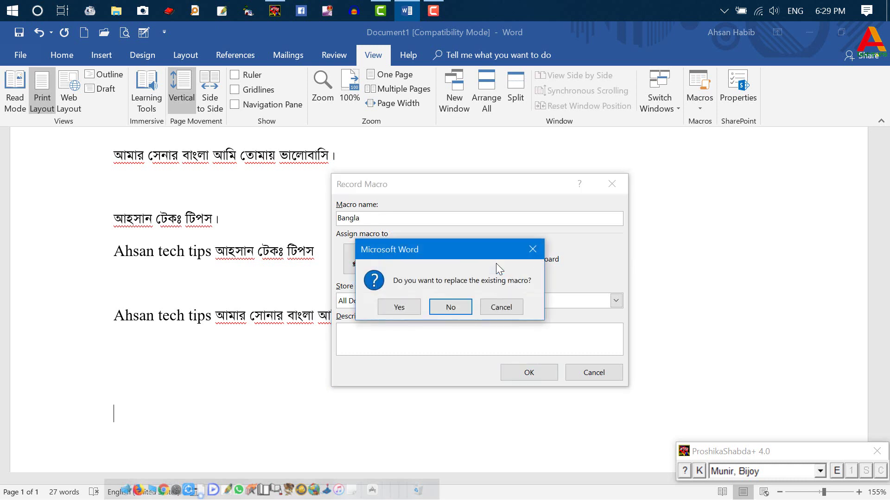
pyautogui.click(459, 301)
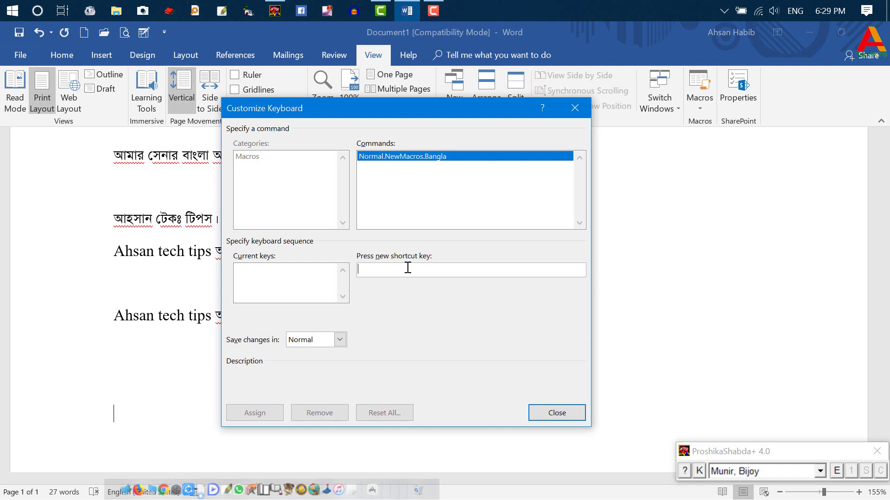
pyautogui.hotkey('alt', 'b')
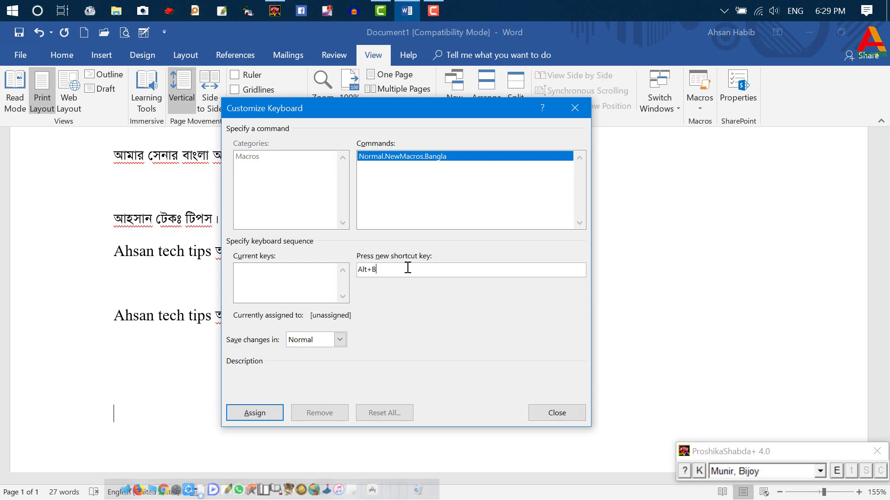
pyautogui.click(255, 412)
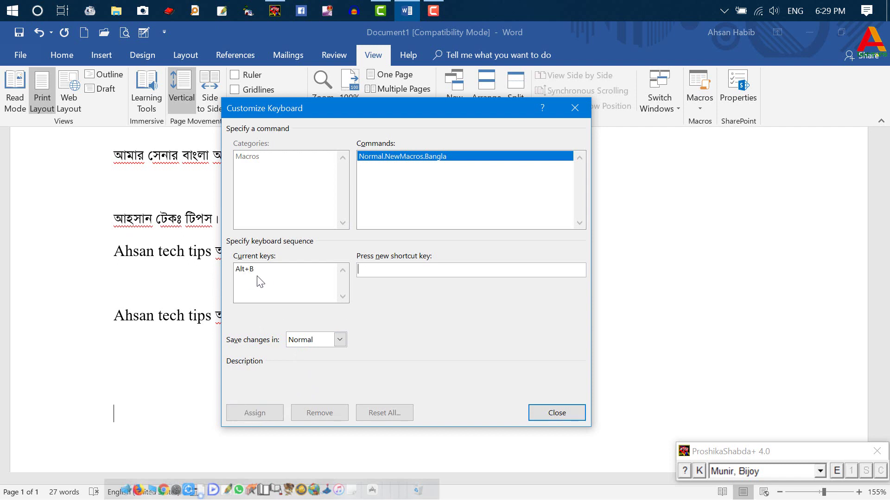
pyautogui.click(556, 412)
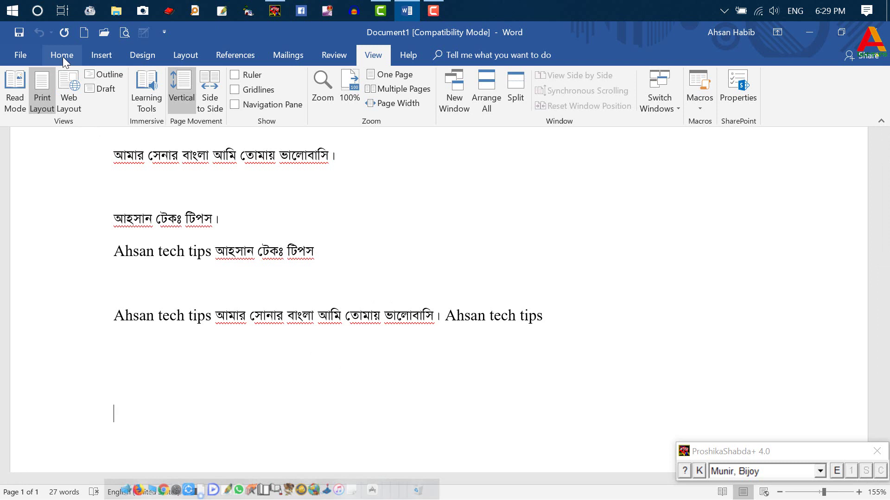
# Step: Set the font to SutonnyMJ and stop the Bangla macro recording
pyautogui.click(63, 57)
pyautogui.click(151, 82)
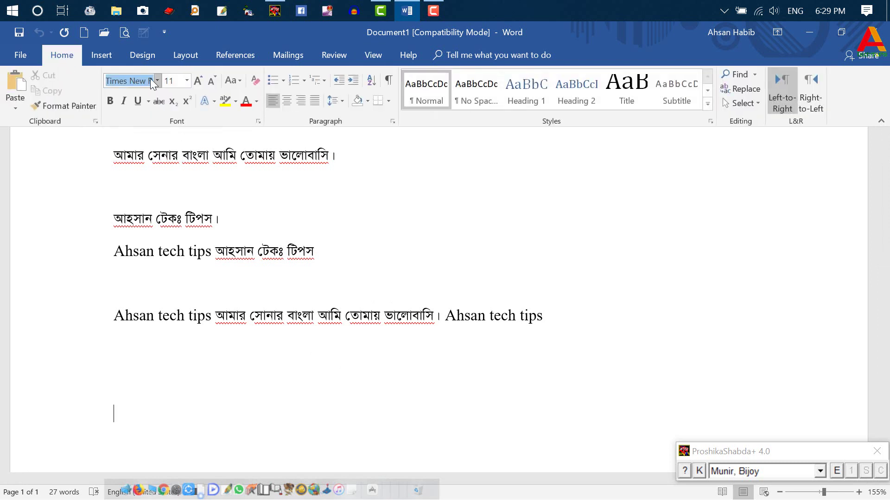
pyautogui.write('SutonnyMJ')
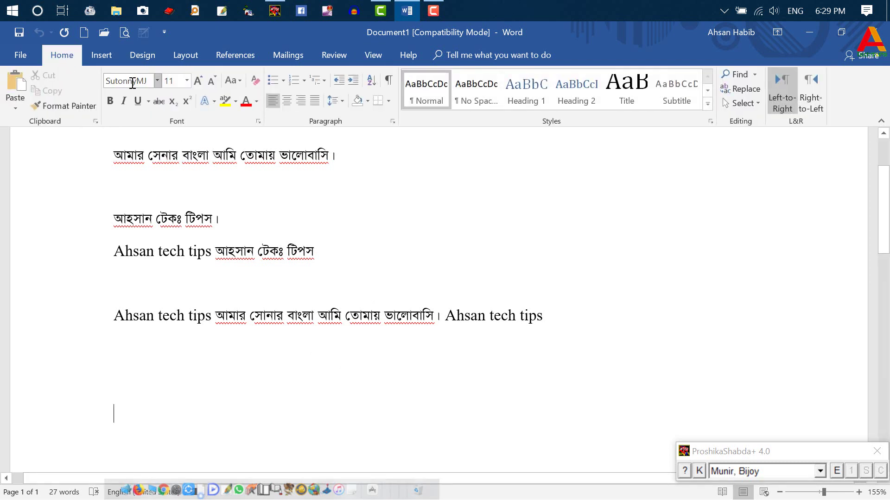
pyautogui.press('Return')
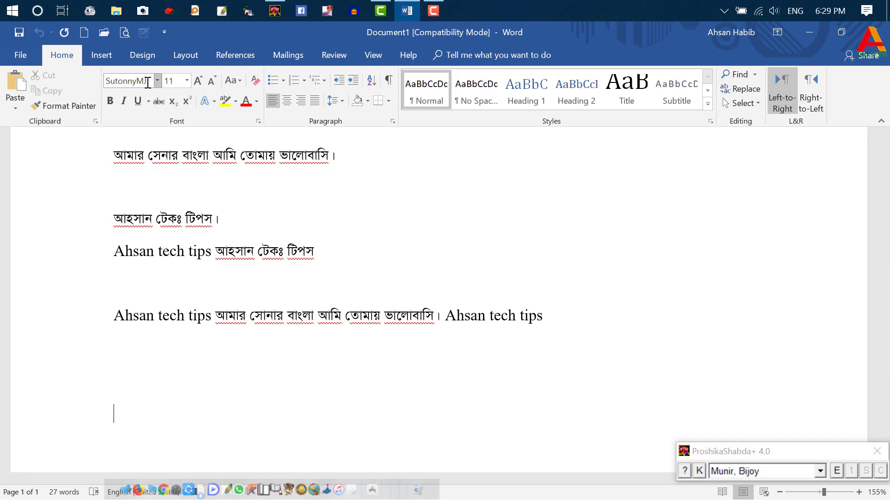
pyautogui.click(370, 57)
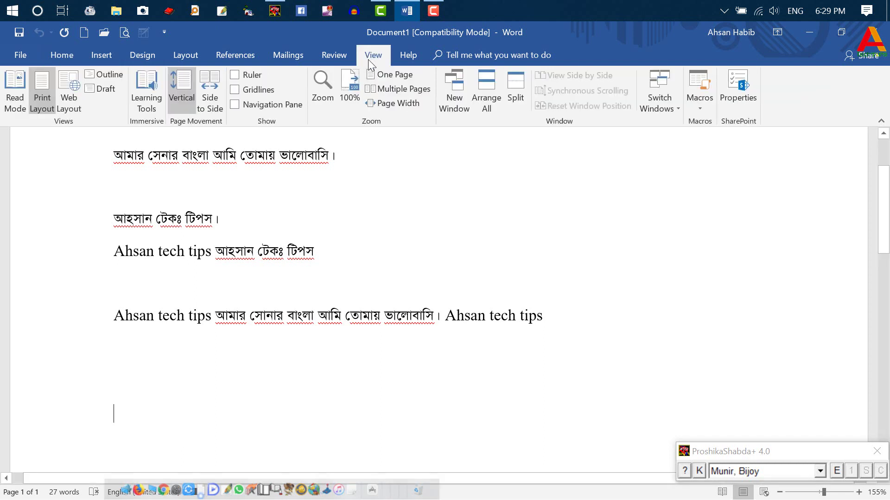
pyautogui.click(701, 112)
pyautogui.click(722, 140)
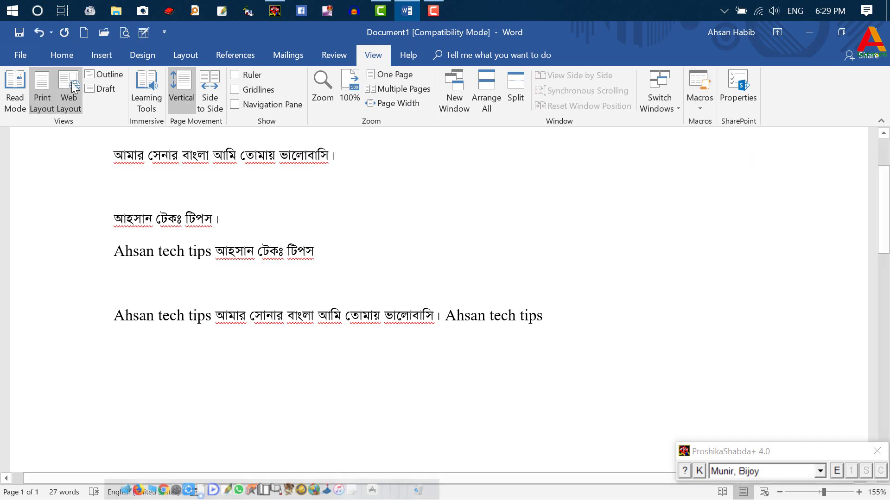
# Step: Switch to Times New Roman with the macro shortcut and type 'Ahsan tech tips'
pyautogui.hotkey('alt', 'h')
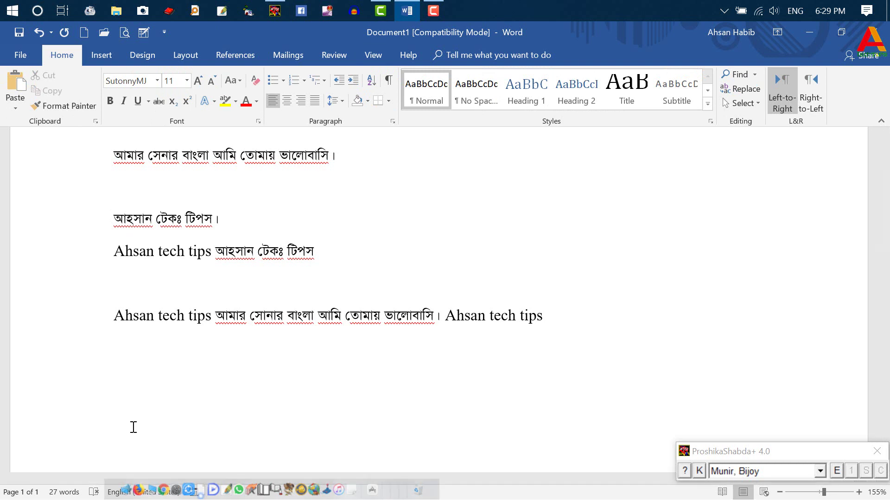
pyautogui.press('F12')
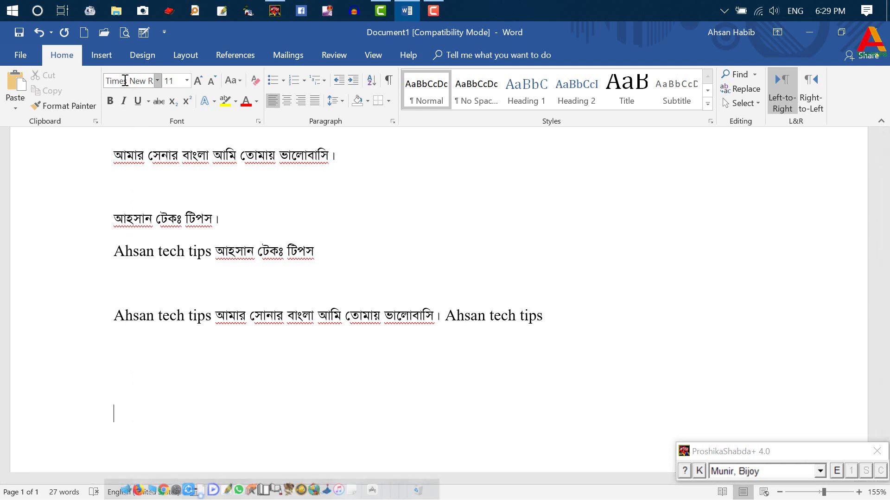
pyautogui.write('A')
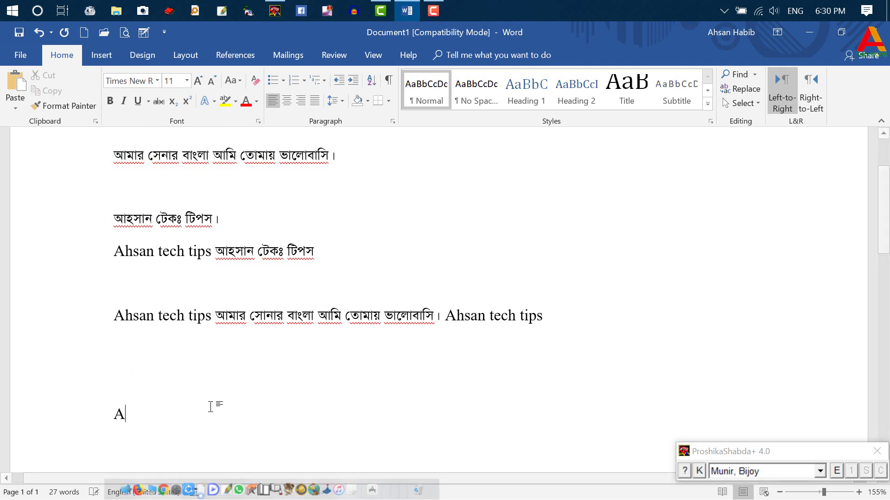
pyautogui.write('hsan tech tips')
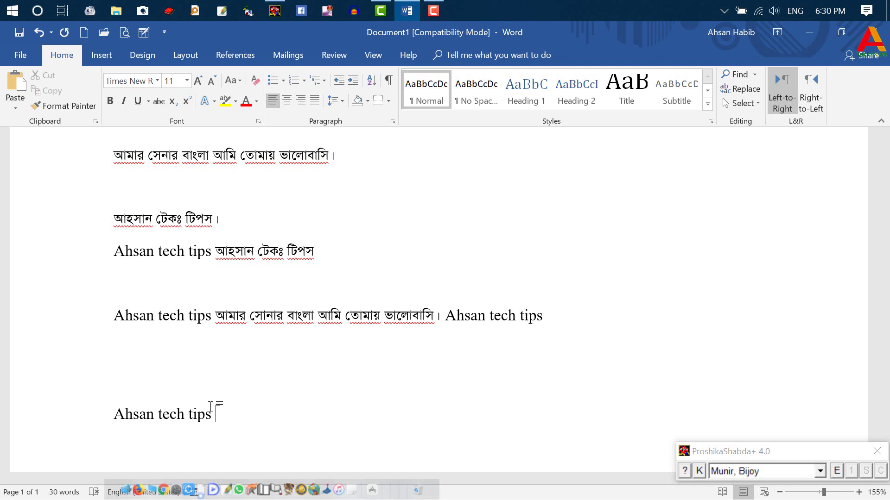
# Step: Switch to SutonnyMJ and type 'আমারা সোনার বাংলা আমি তোমায় ভালোবাসি।' with the Bijoy keyboard
pyautogui.hotkey('ctrl', 'alt', 'b')
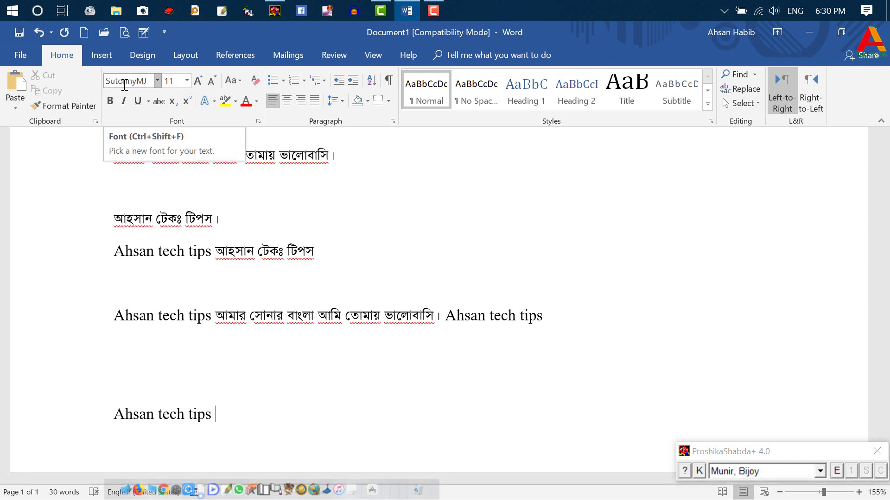
pyautogui.click(833, 471)
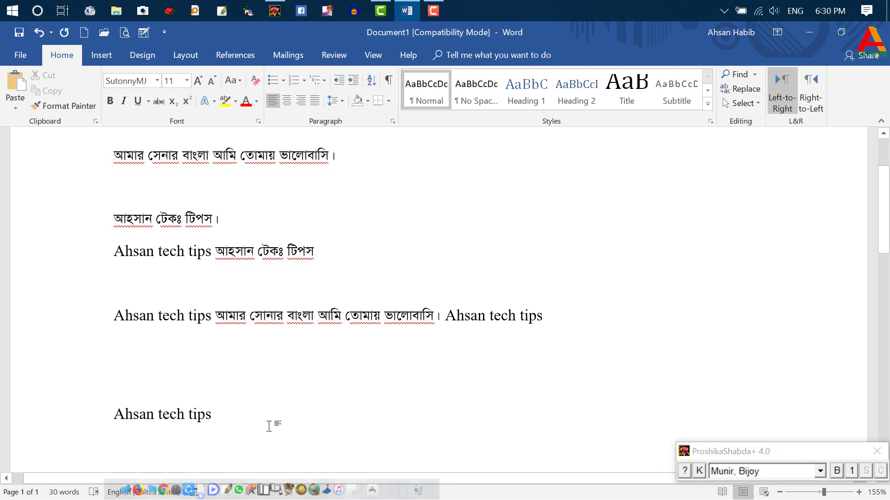
pyautogui.write('আমারা সো')
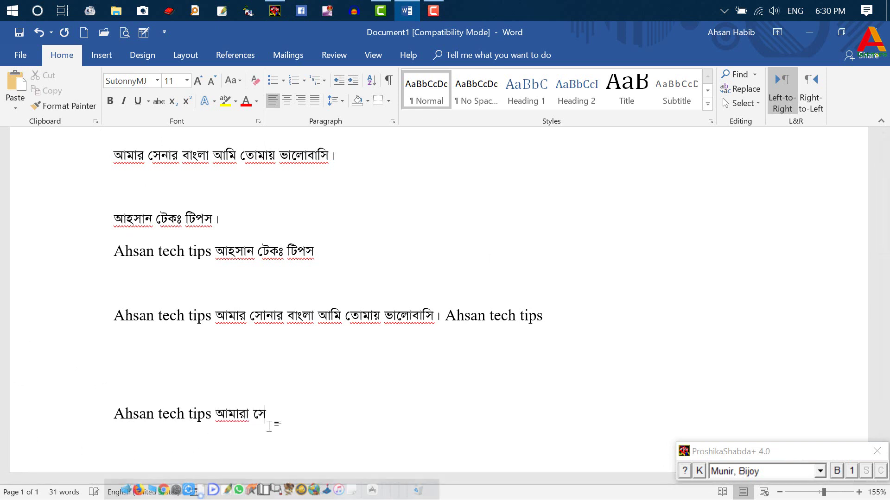
pyautogui.write('নার বা')
pyautogui.write('ংলা আমি ে')
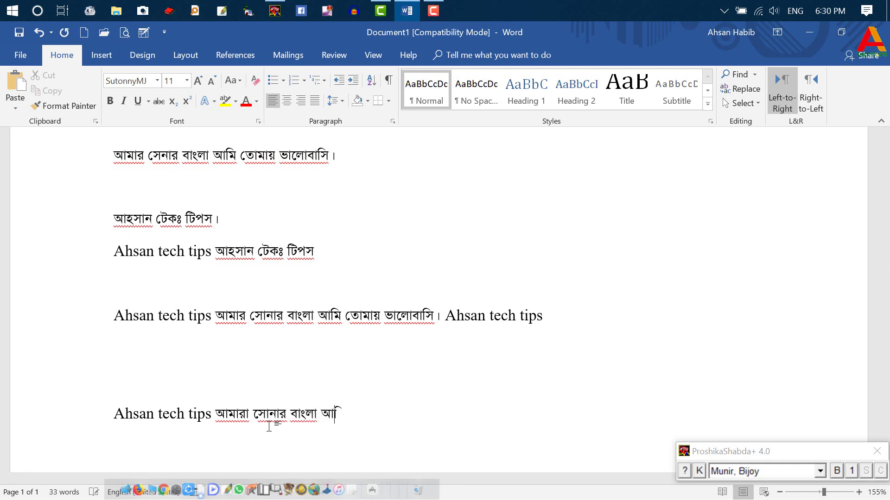
pyautogui.write('তোমায় ')
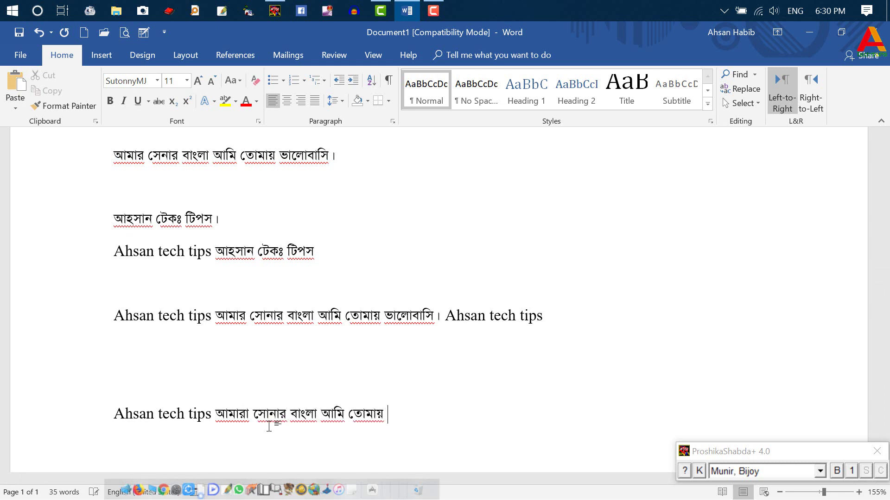
pyautogui.write('ভালোবাসি।')
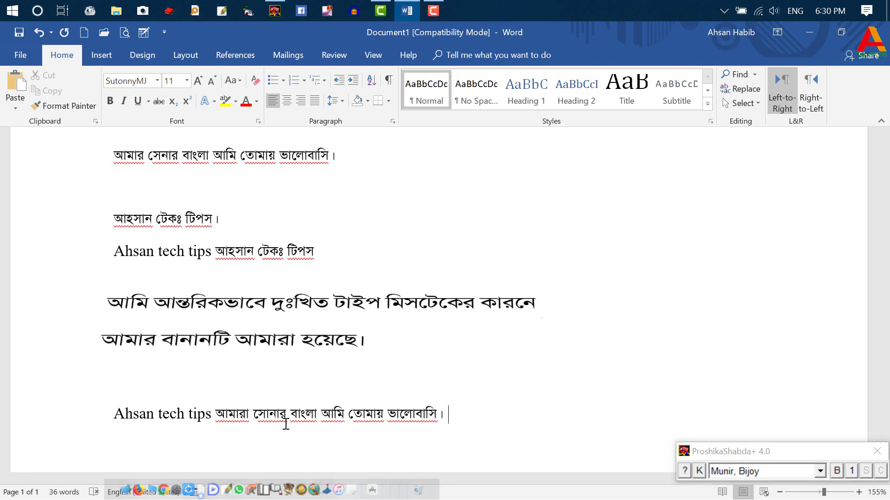
pyautogui.click(837, 470)
# Step: Type 'Ahsan tech tips' in Times New Roman at the end of the last line
pyautogui.write('Ahsan')
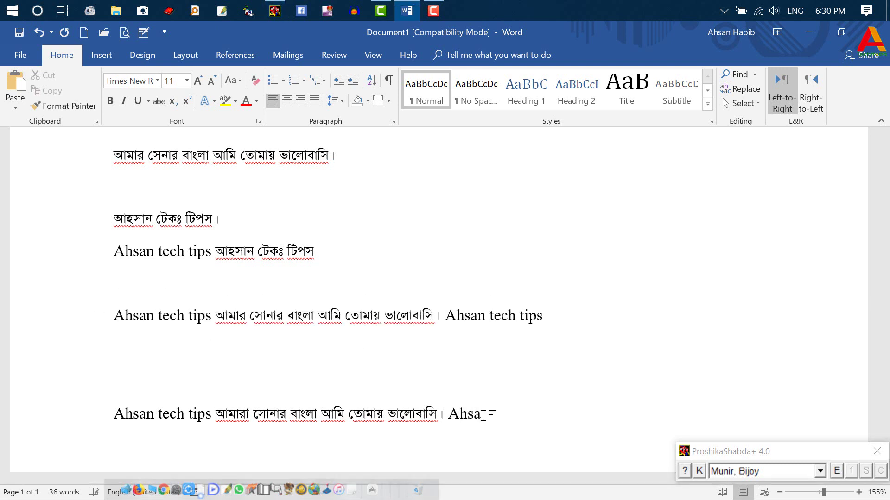
pyautogui.write(' tech tips')
pyautogui.click(563, 320)
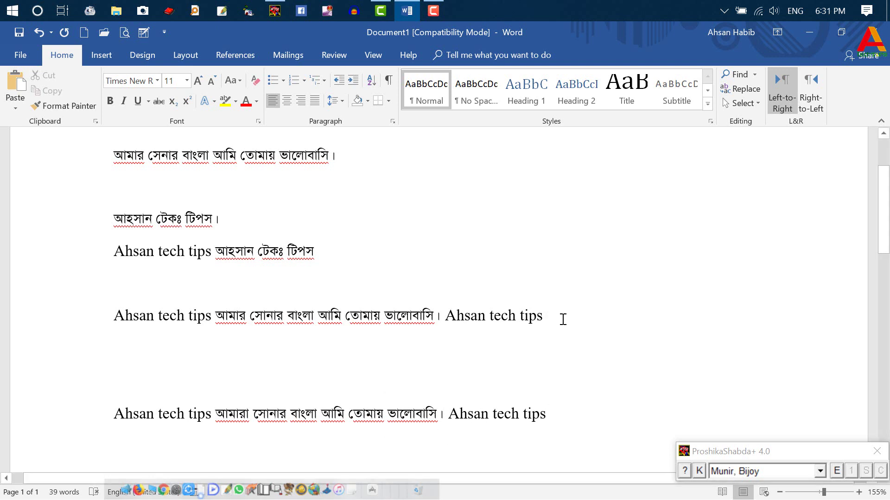